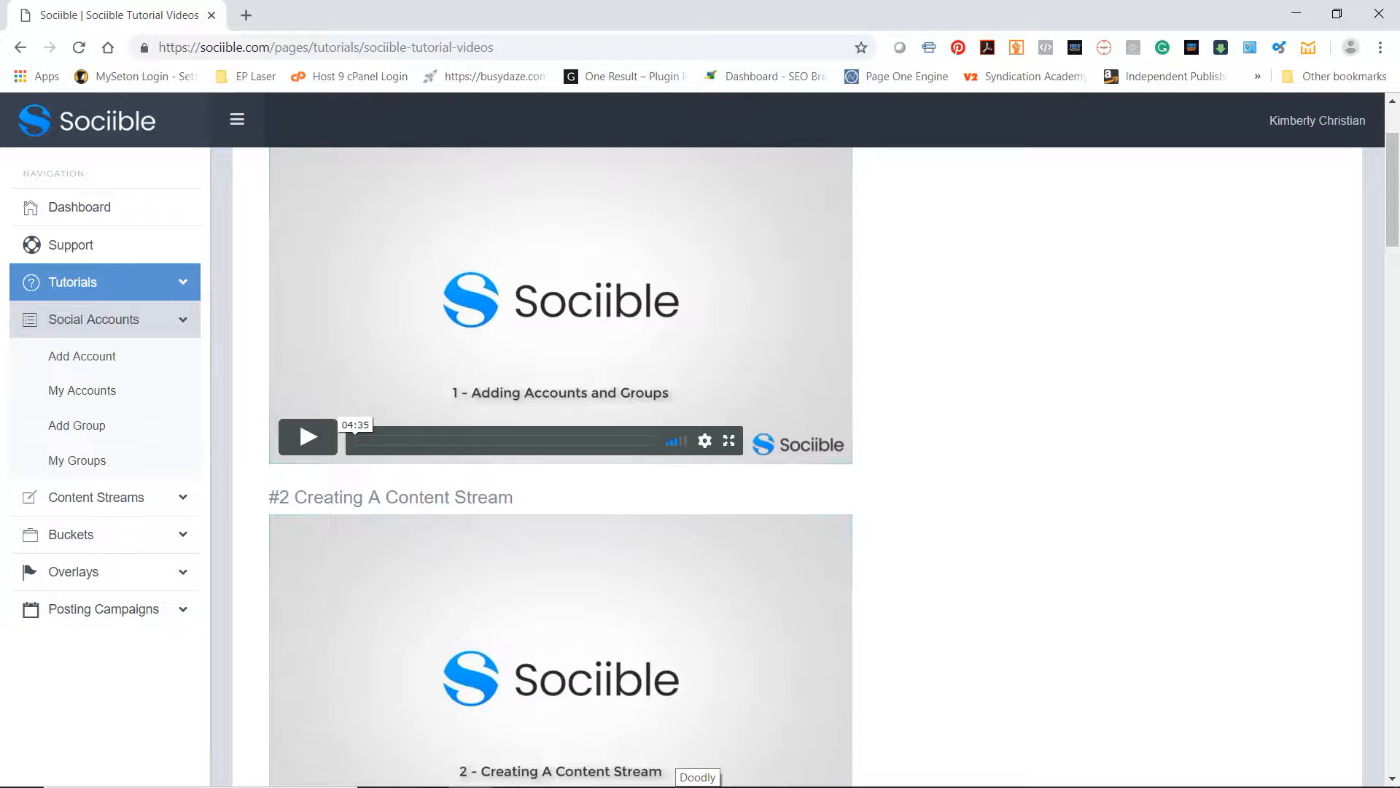
Switch to the AT Finds Facebook page, examine the overlay on its linked Facebook search ads article, and return to Sociible
{"action": "left_click_drag", "start_coordinate": [1399, 212], "coordinate": [182, 1]}
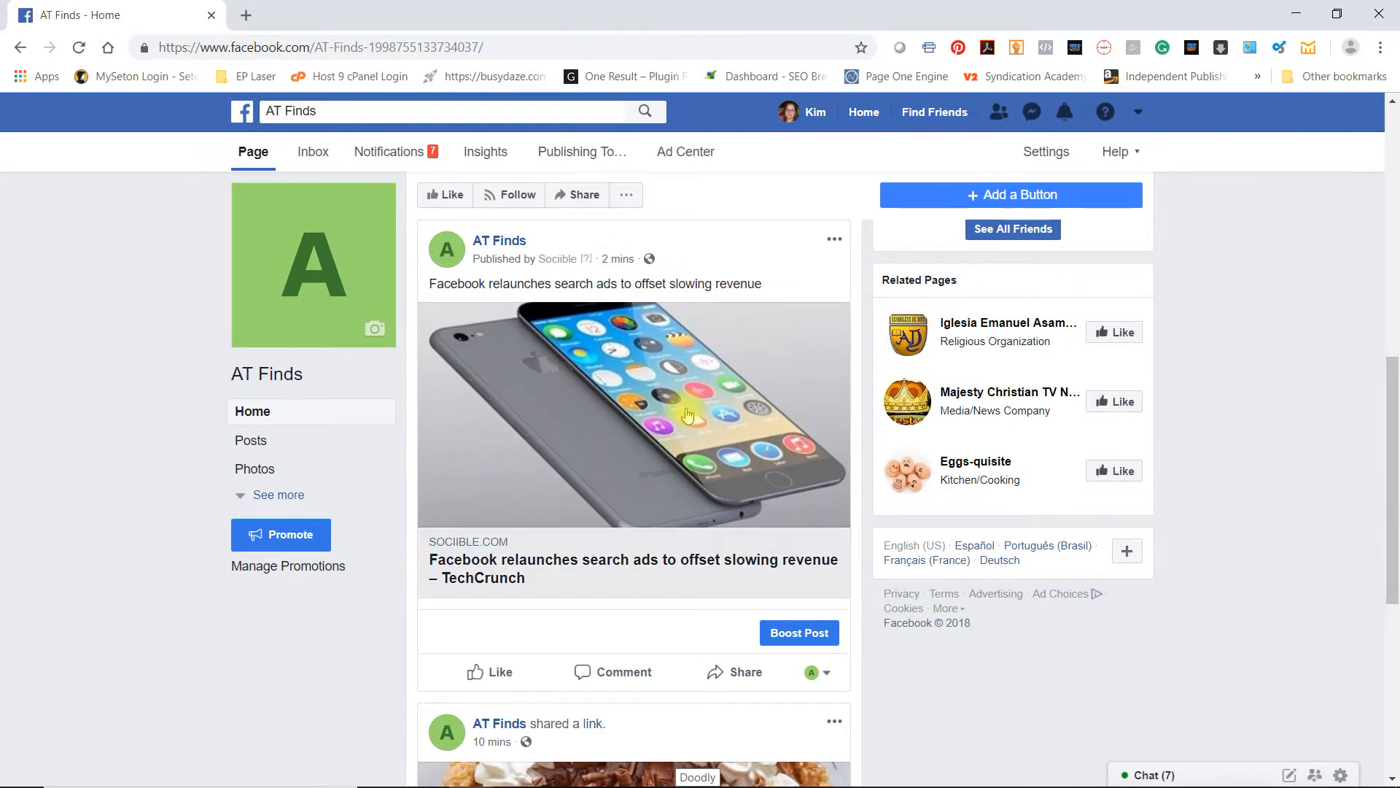
{"action": "scroll", "coordinate": [579, 441], "scroll_direction": "down", "scroll_amount": 6}
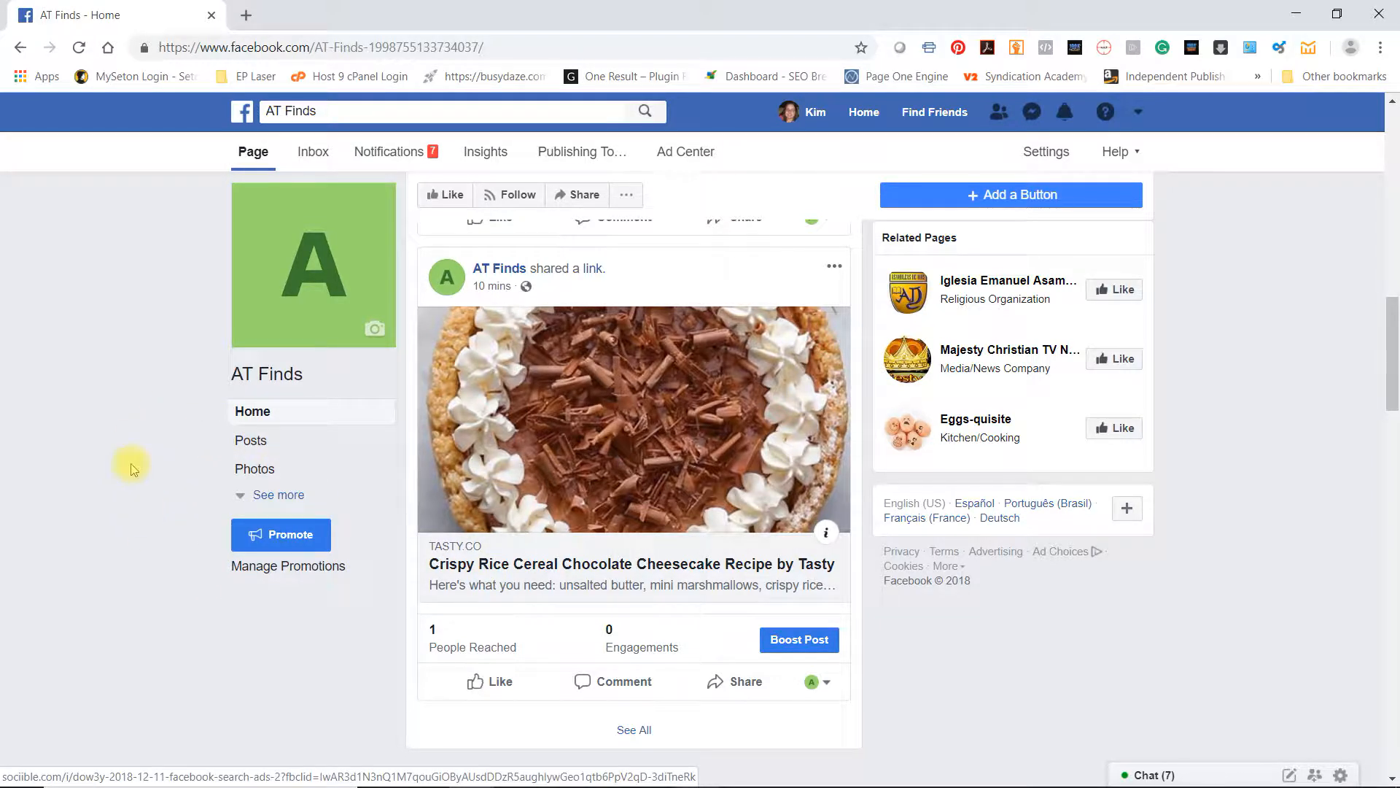
{"action": "scroll", "coordinate": [626, 472], "scroll_direction": "up", "scroll_amount": 6}
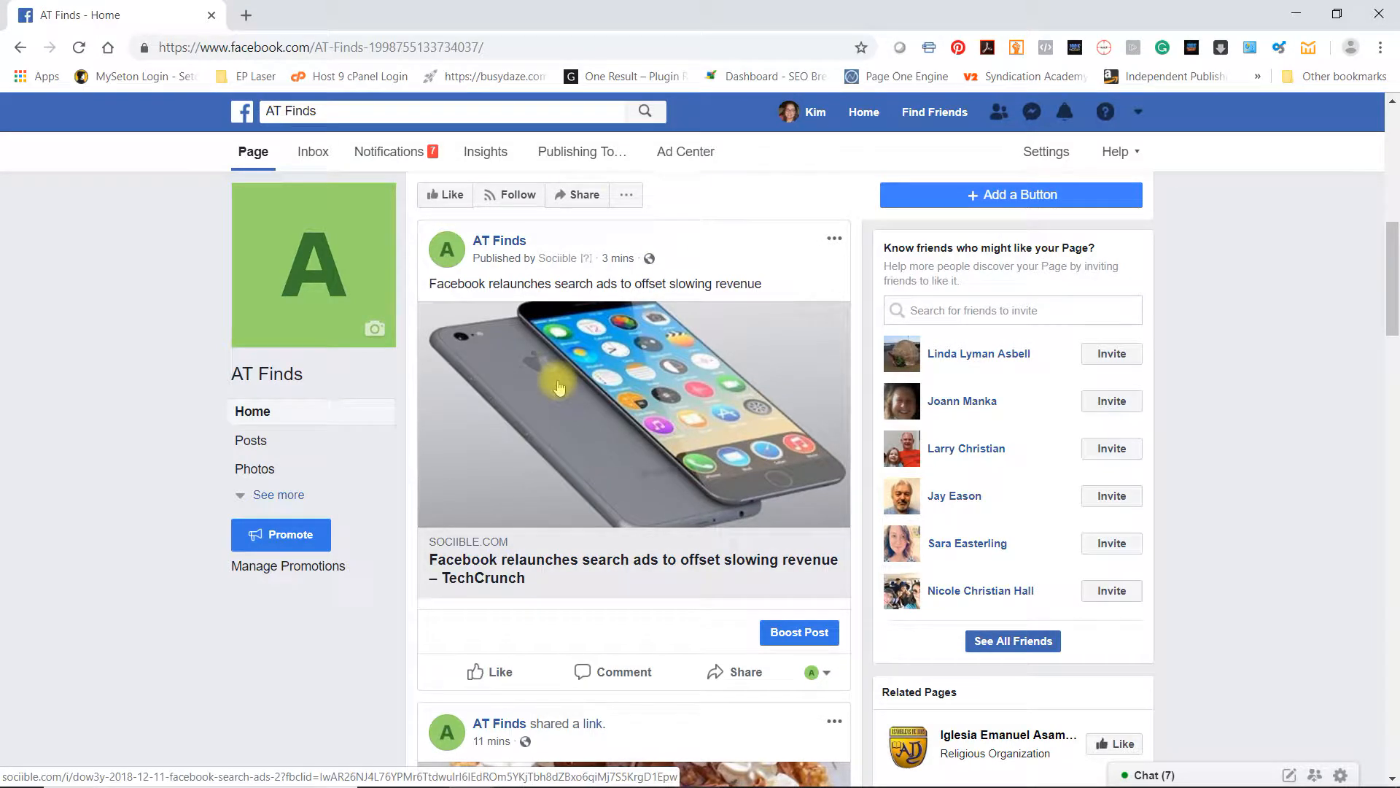
{"action": "left_click", "coordinate": [527, 570]}
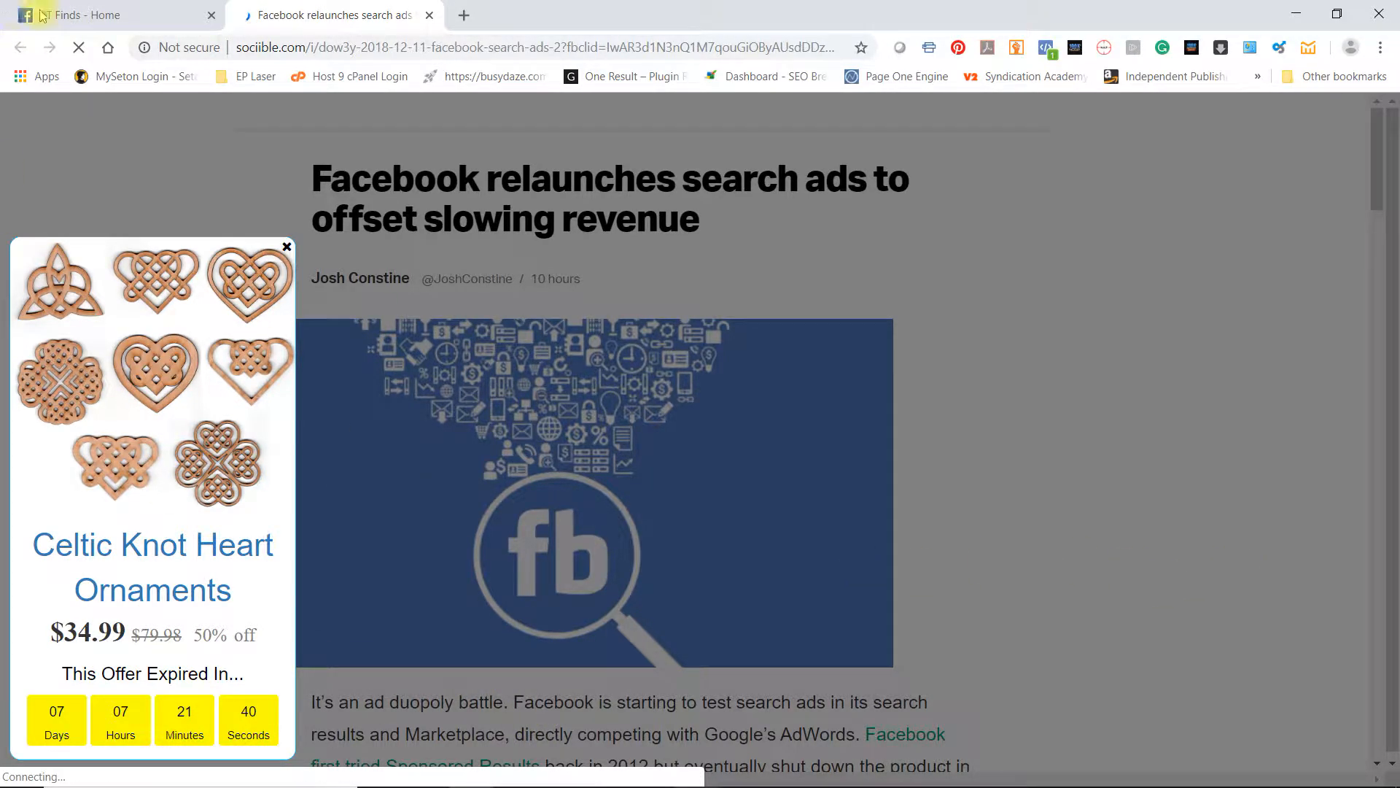
{"action": "left_click", "coordinate": [83, 27]}
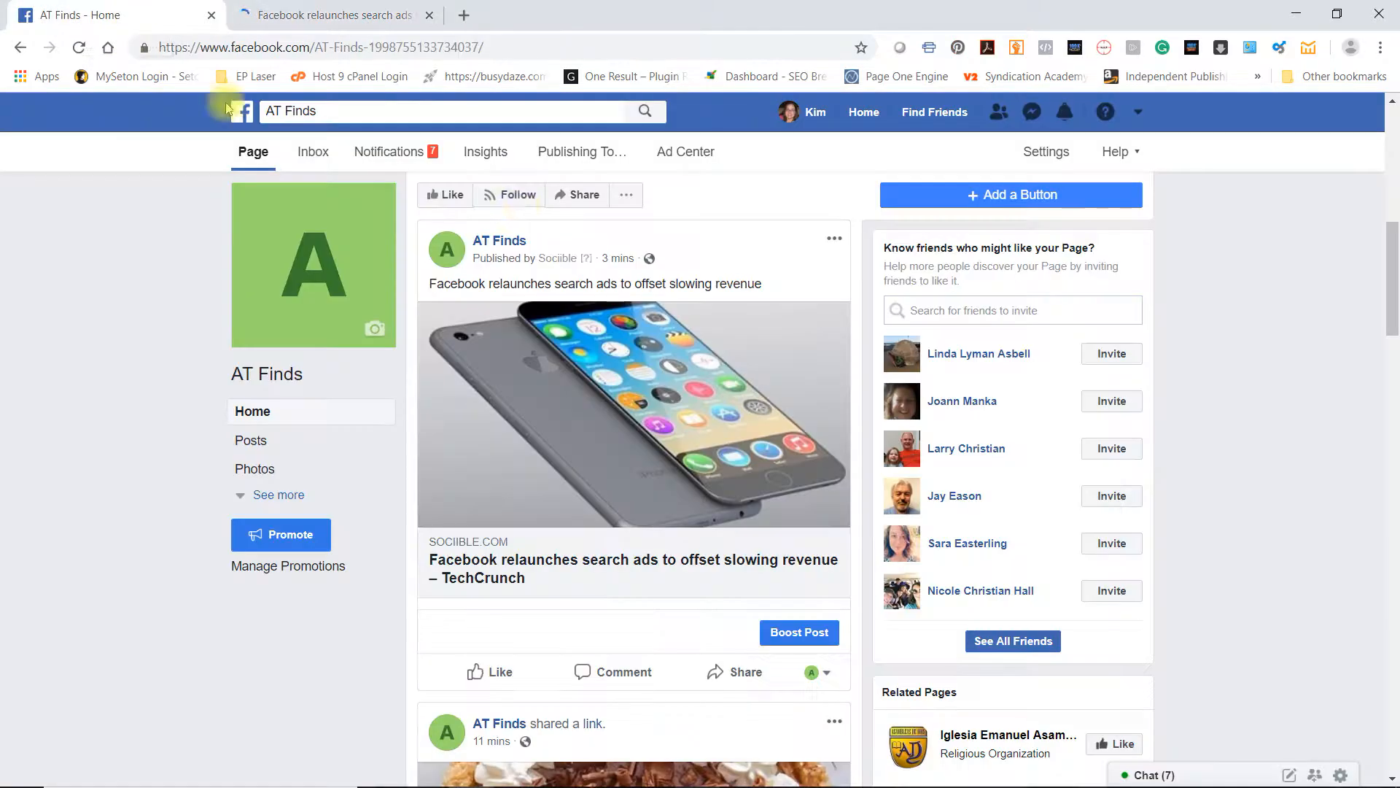
{"action": "left_click_drag", "start_coordinate": [615, 15], "coordinate": [1399, 292]}
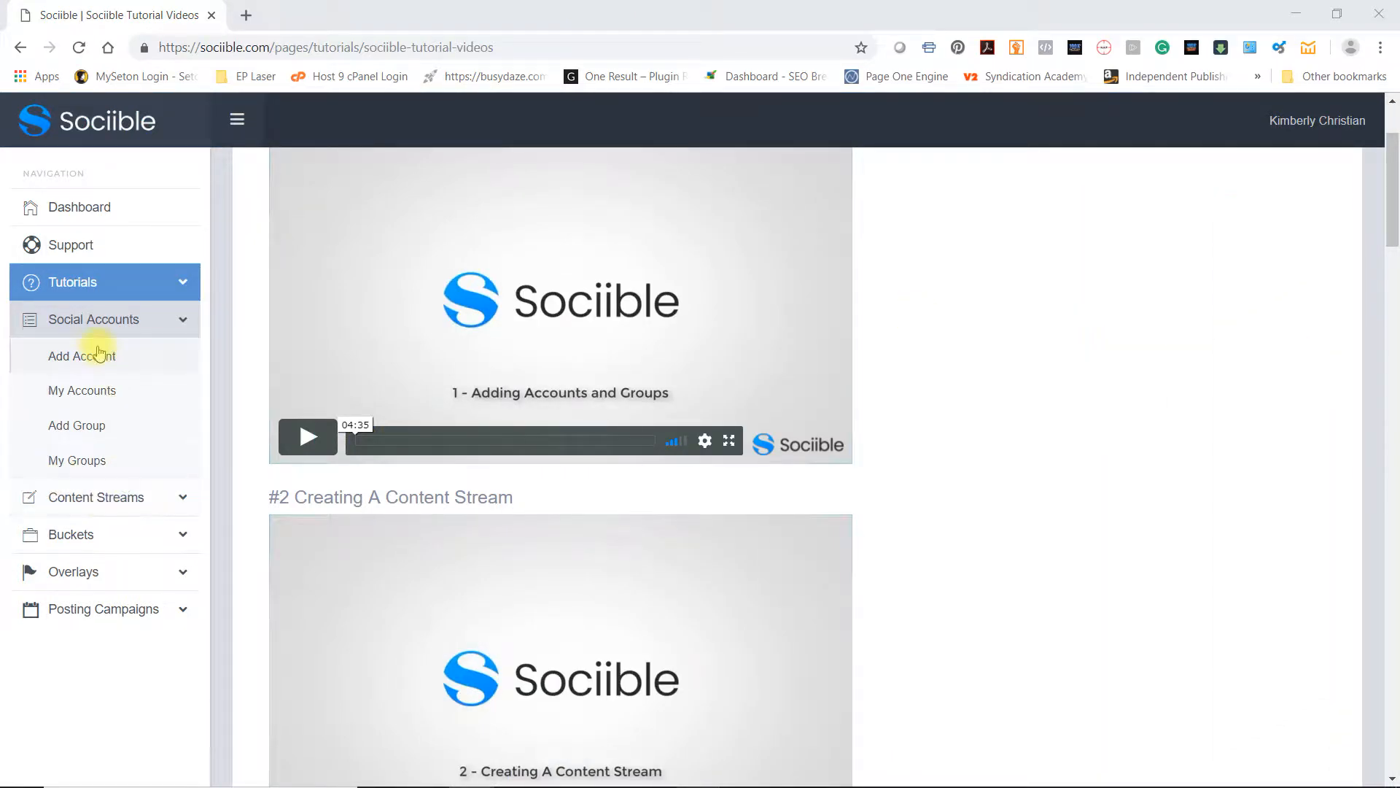
View the list of existing overlays under My Overlays
{"action": "left_click", "coordinate": [65, 572]}
{"action": "left_click", "coordinate": [91, 504]}
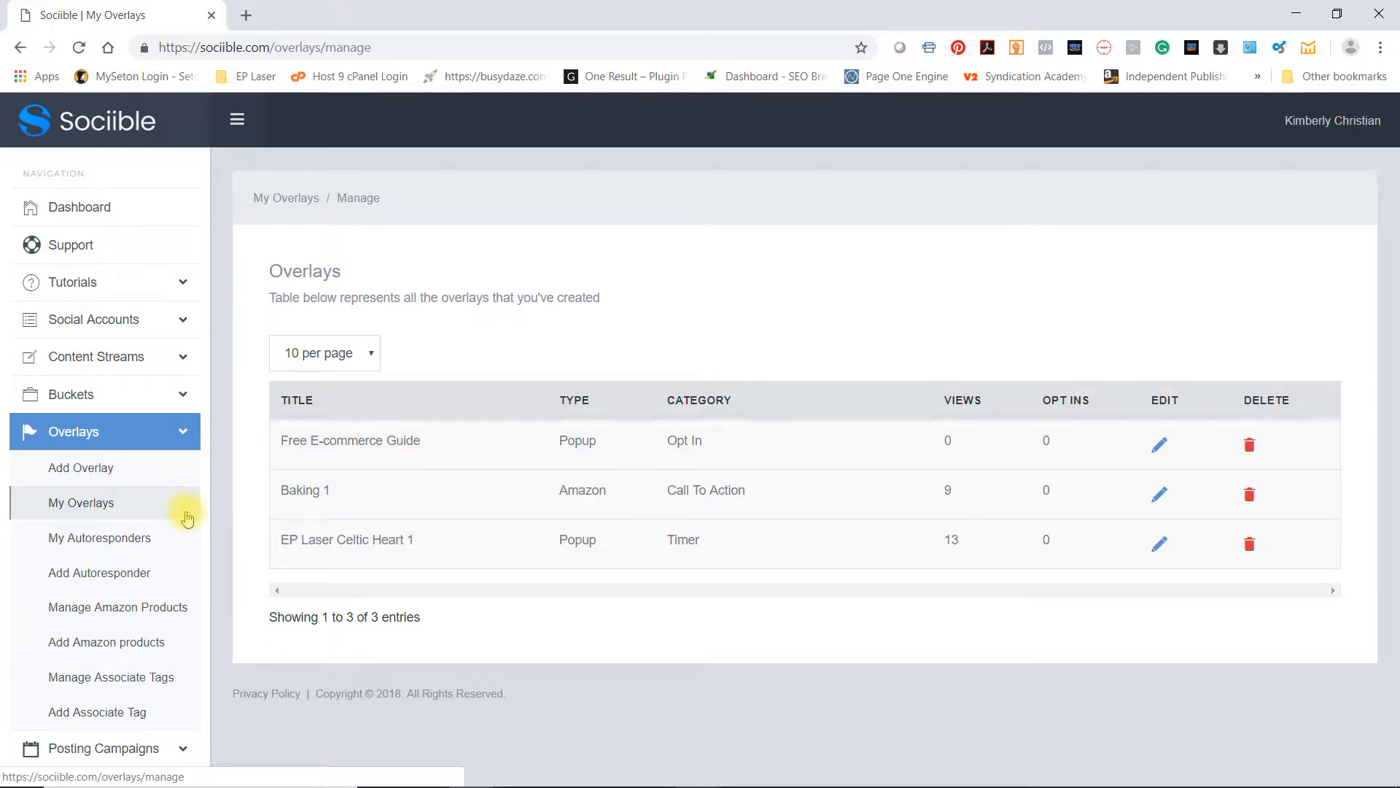
{"action": "scroll", "coordinate": [188, 506], "scroll_direction": "down", "scroll_amount": 1}
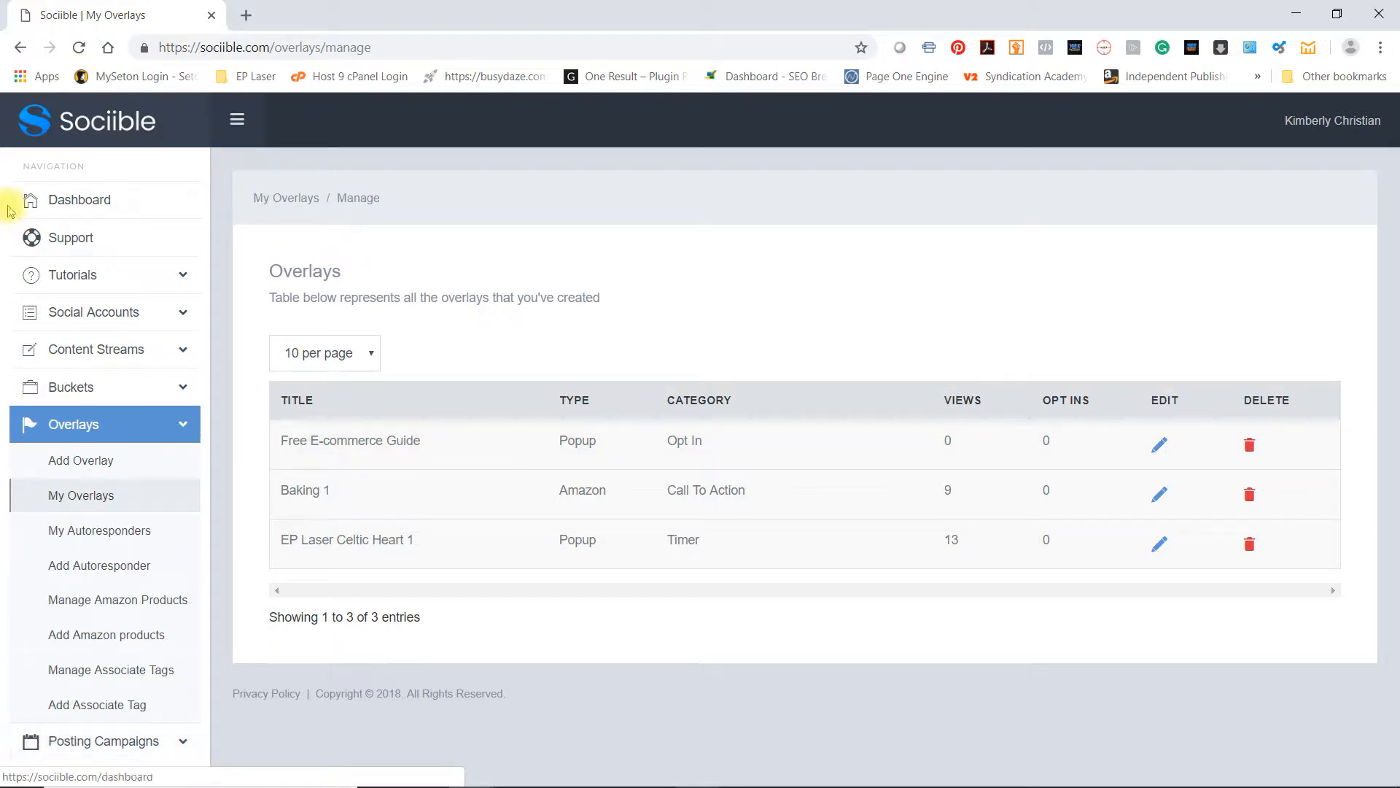
Start a new posting campaign named Lead Gen 1, keeping Account as the target type
{"action": "left_click", "coordinate": [84, 743]}
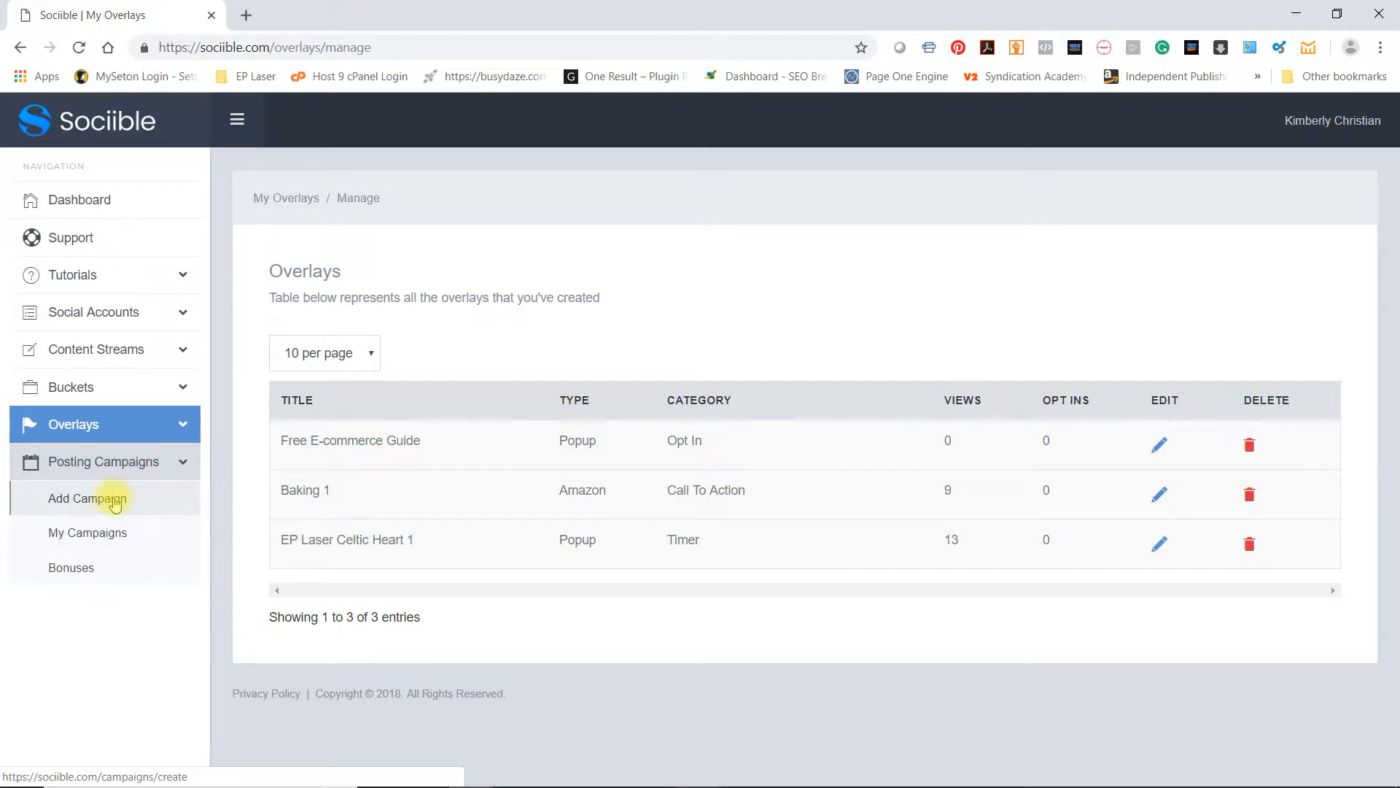
{"action": "left_click", "coordinate": [107, 502]}
{"action": "left_click", "coordinate": [841, 347]}
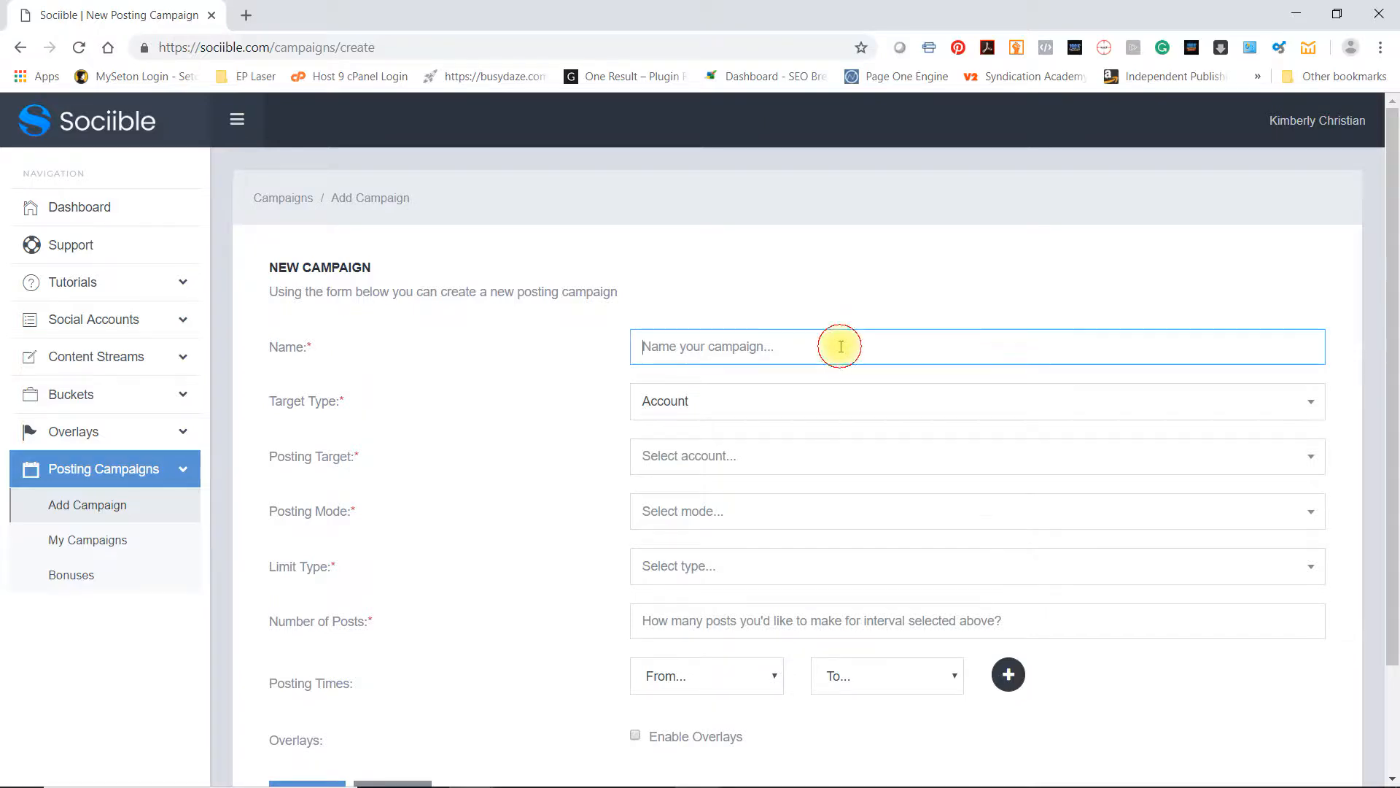
{"action": "type", "text": "Lead Gen 1"}
{"action": "left_click", "coordinate": [803, 403]}
{"action": "left_click", "coordinate": [558, 363]}
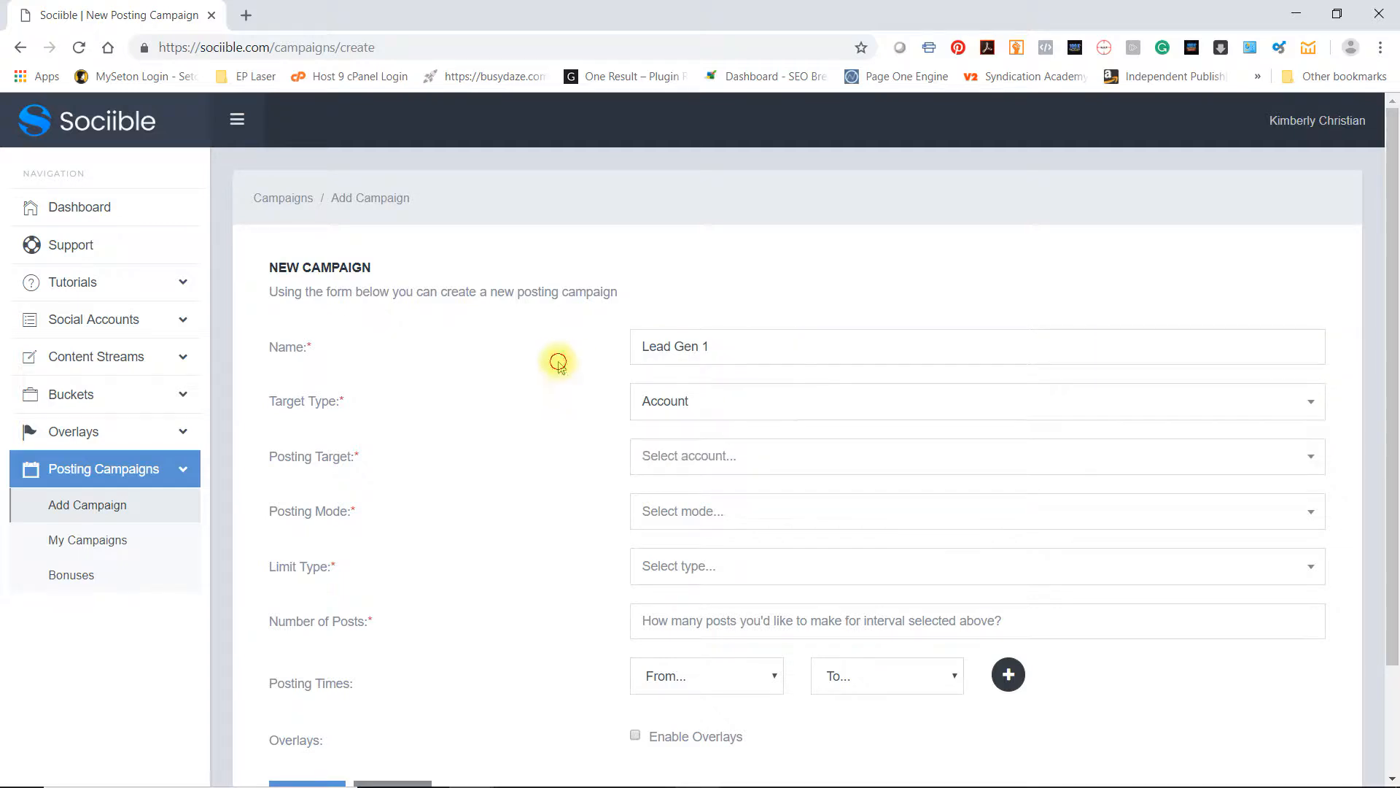
Select Lead Generation Source as the campaign's posting target
{"action": "left_click", "coordinate": [682, 459]}
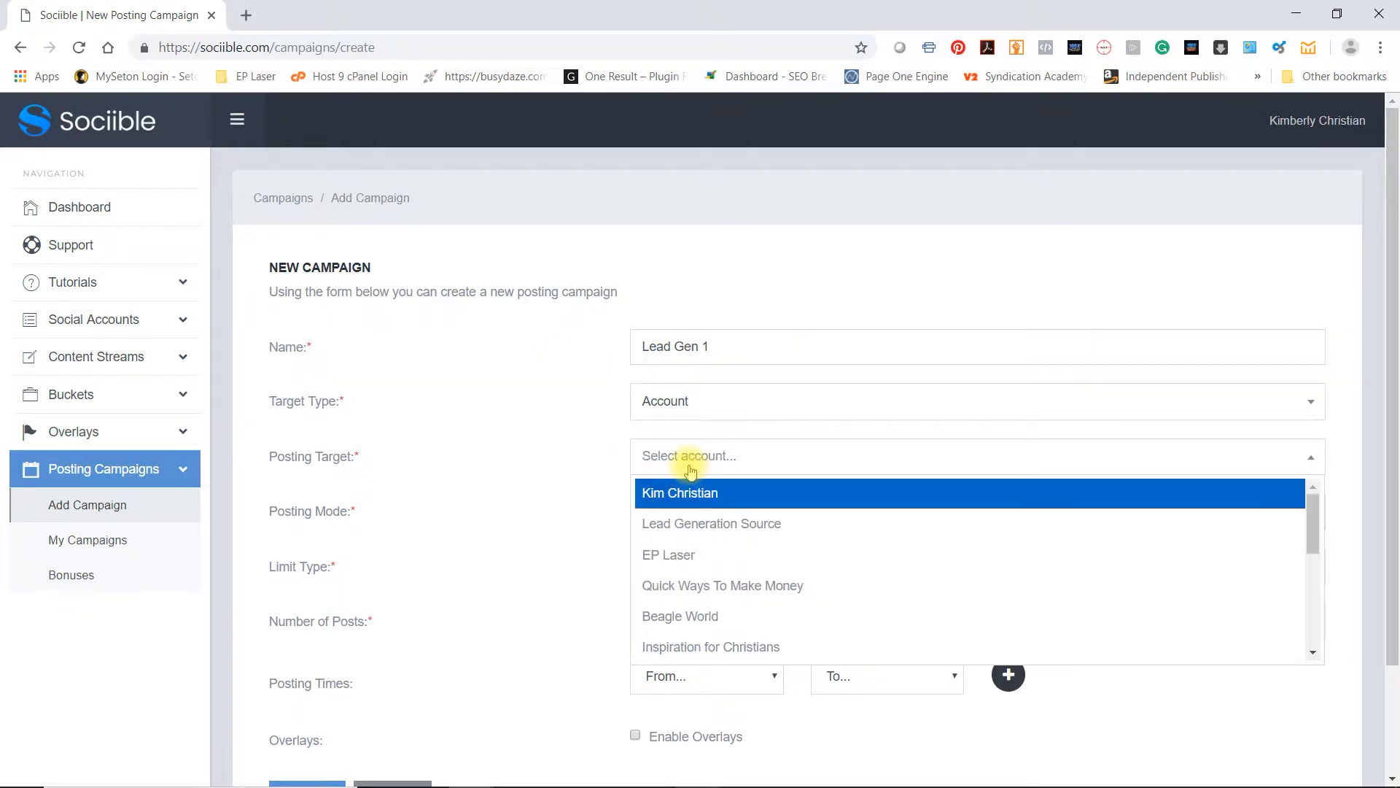
{"action": "scroll", "coordinate": [775, 543], "scroll_direction": "down", "scroll_amount": 1}
{"action": "scroll", "coordinate": [775, 549], "scroll_direction": "up", "scroll_amount": 2}
{"action": "left_click", "coordinate": [766, 525]}
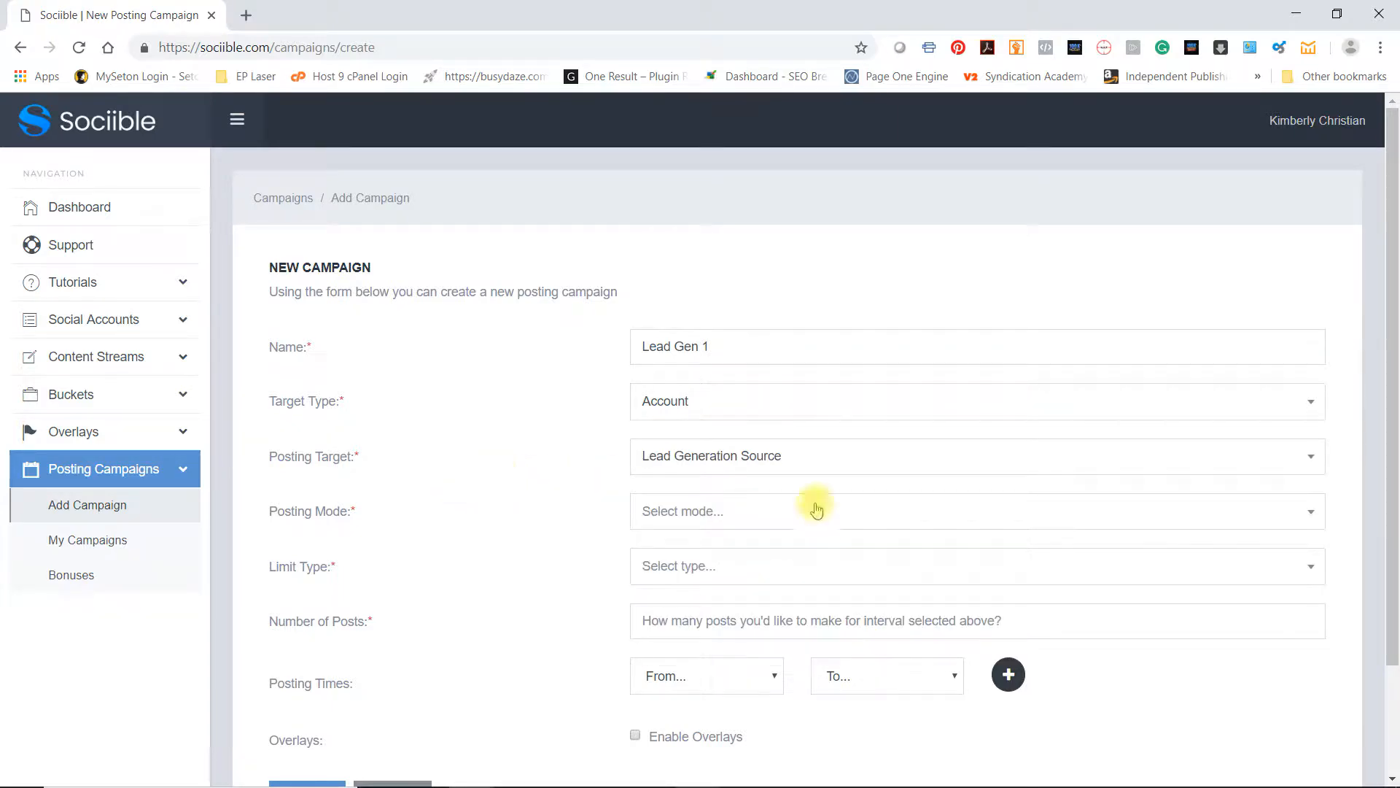
Set the campaign's posting mode to Bucket Posting and assign the Lead Gen bucket
{"action": "scroll", "coordinate": [547, 500], "scroll_direction": "down", "scroll_amount": 1}
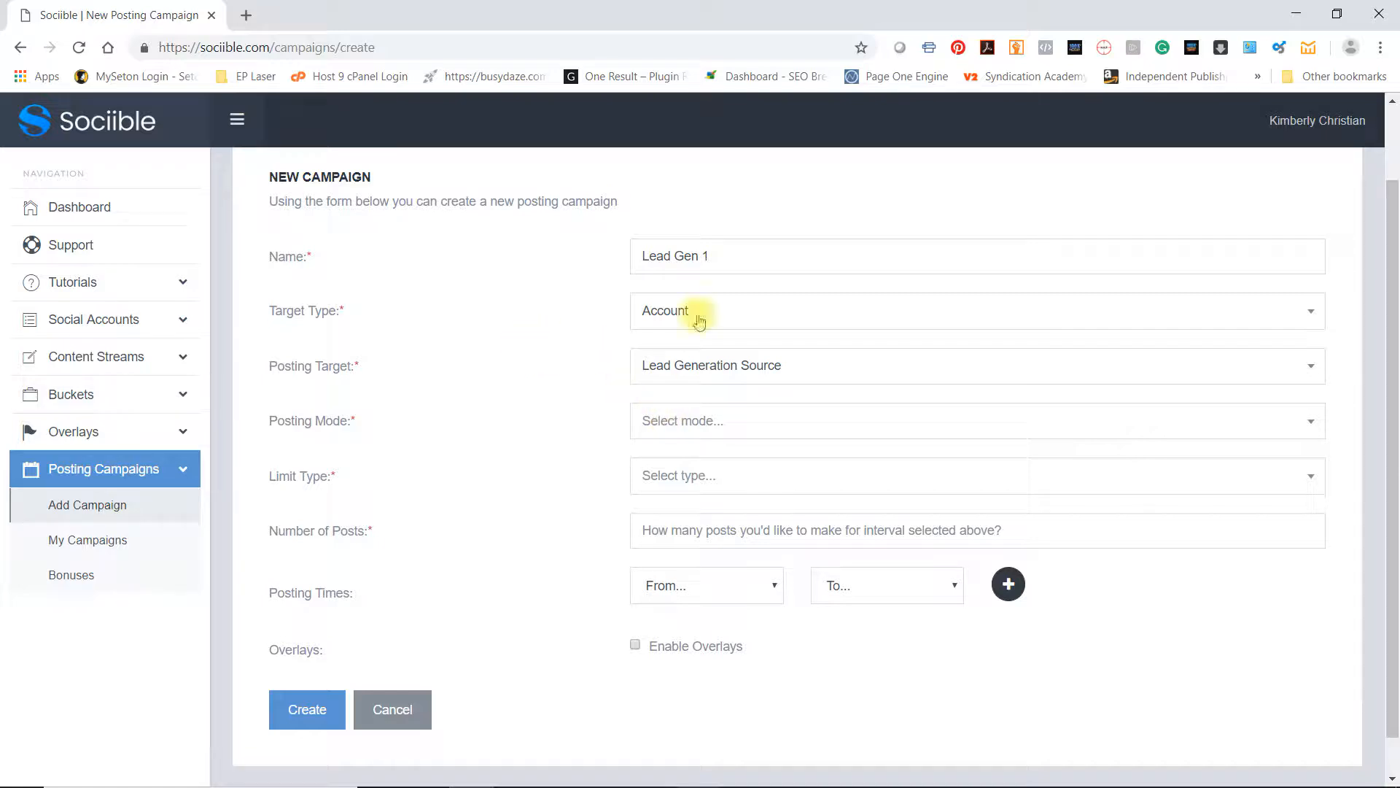
{"action": "left_click", "coordinate": [704, 423]}
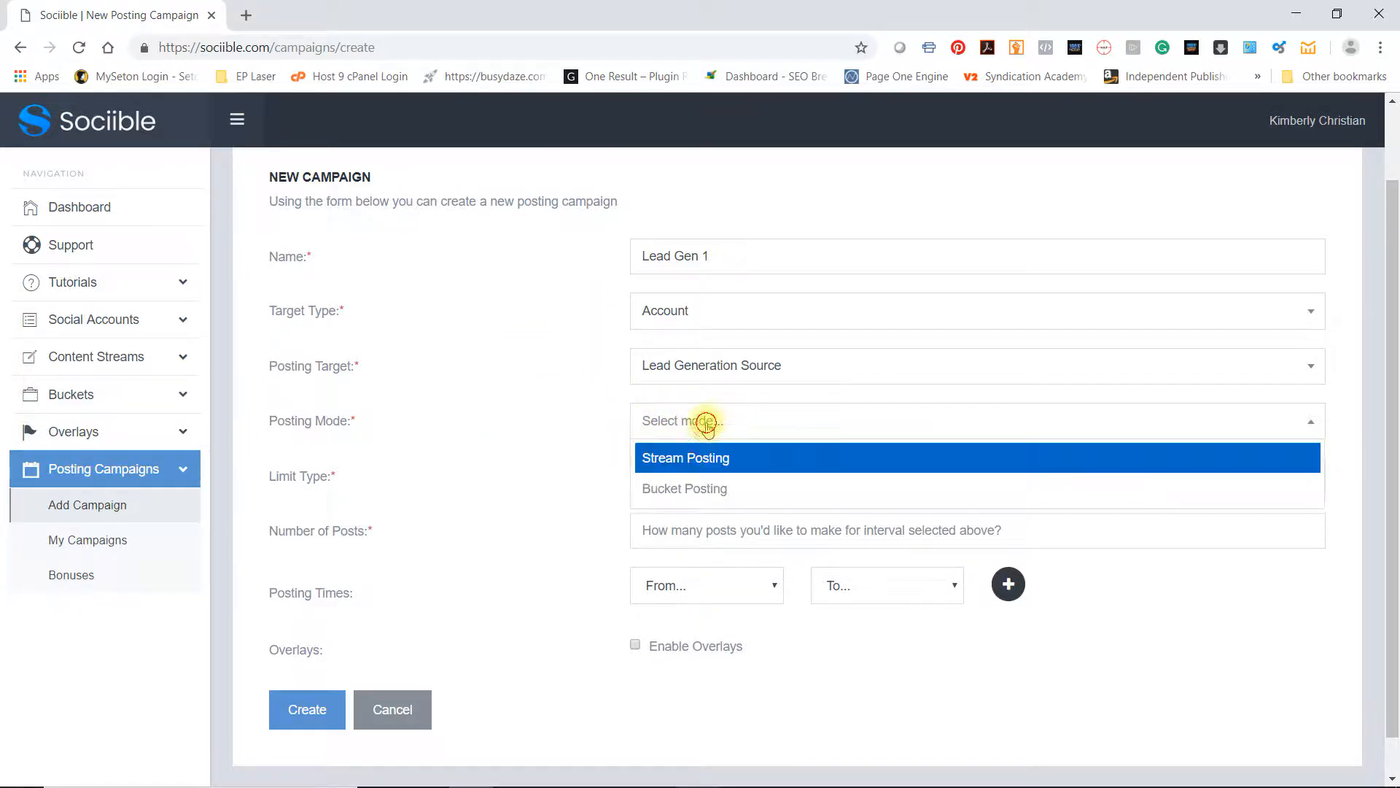
{"action": "left_click", "coordinate": [685, 488]}
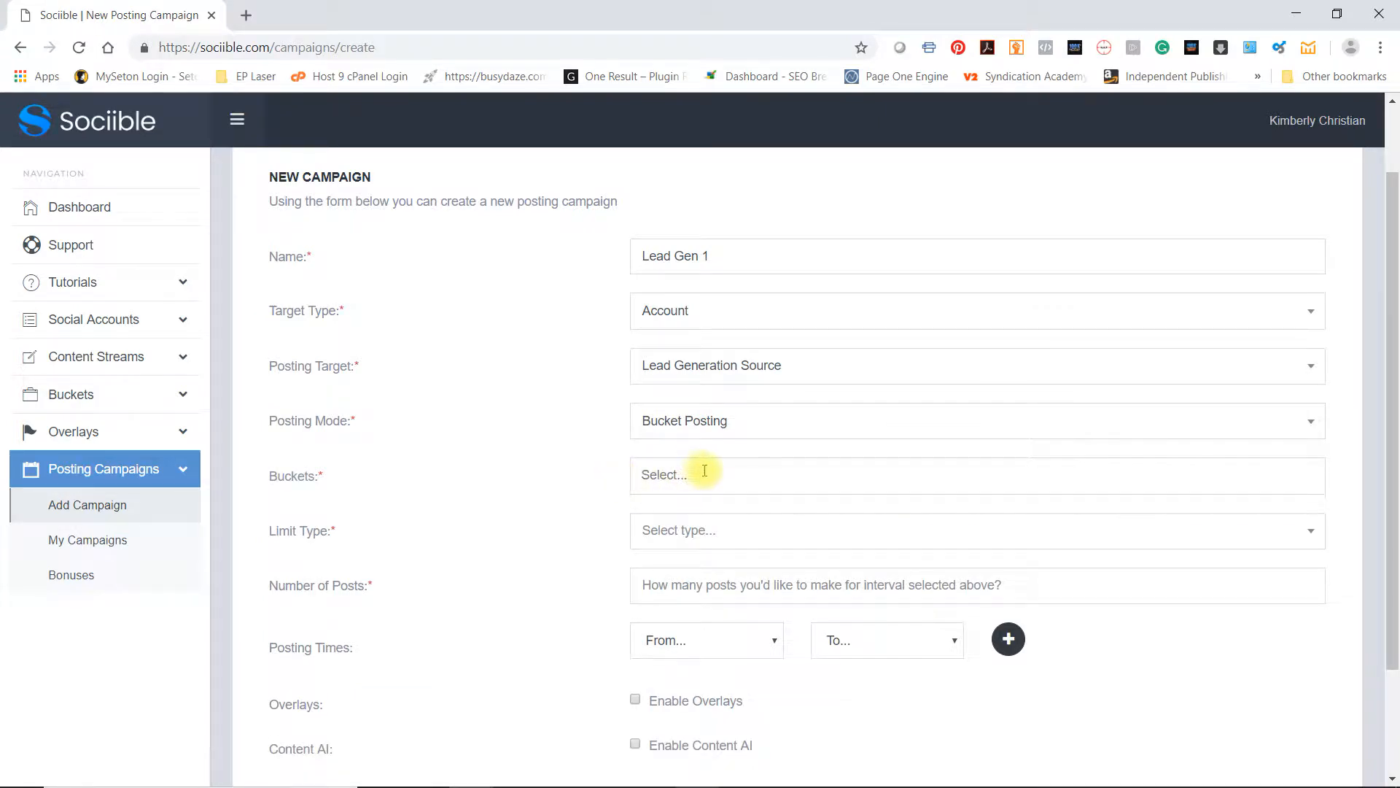
{"action": "left_click", "coordinate": [704, 471]}
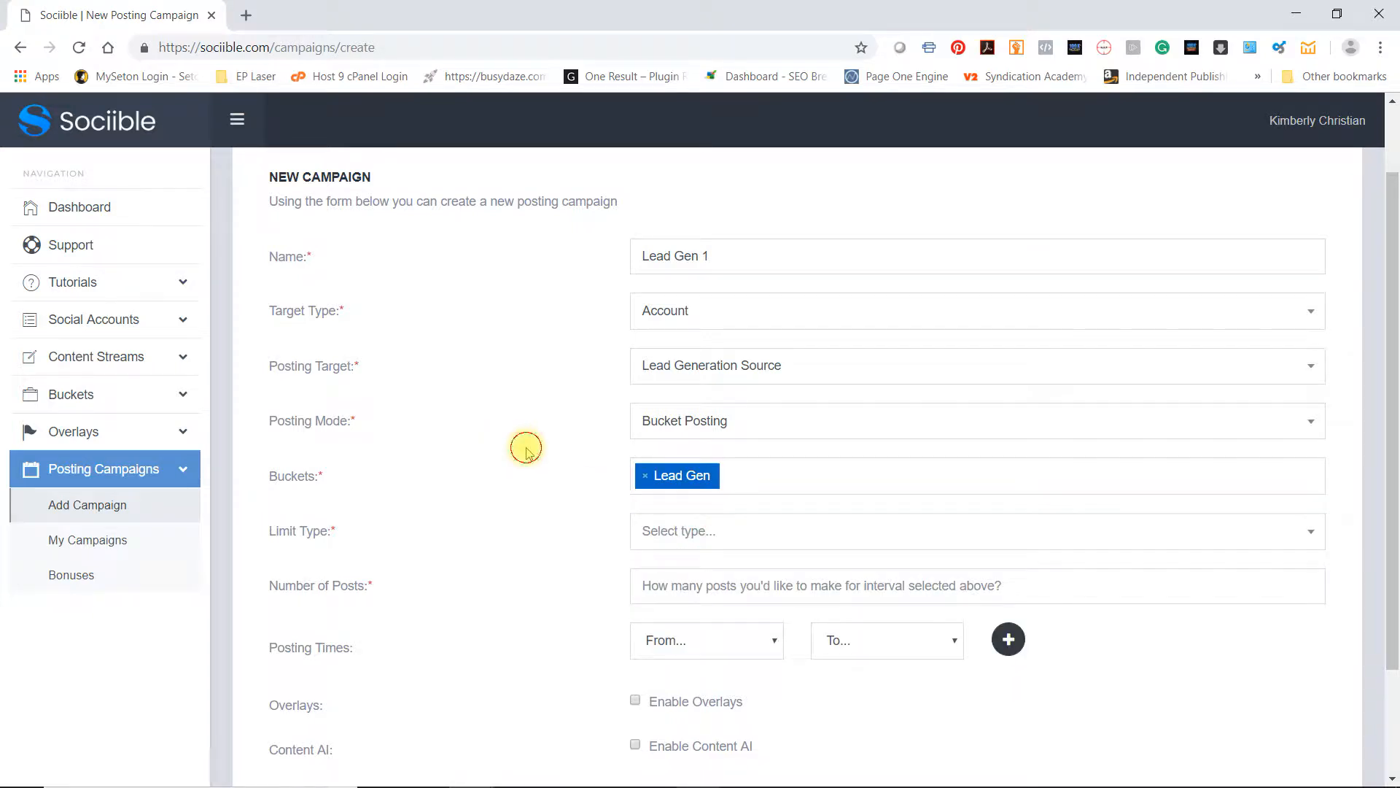
Limit the campaign to 2 posts Per Day
{"action": "scroll", "coordinate": [525, 444], "scroll_direction": "down", "scroll_amount": 2}
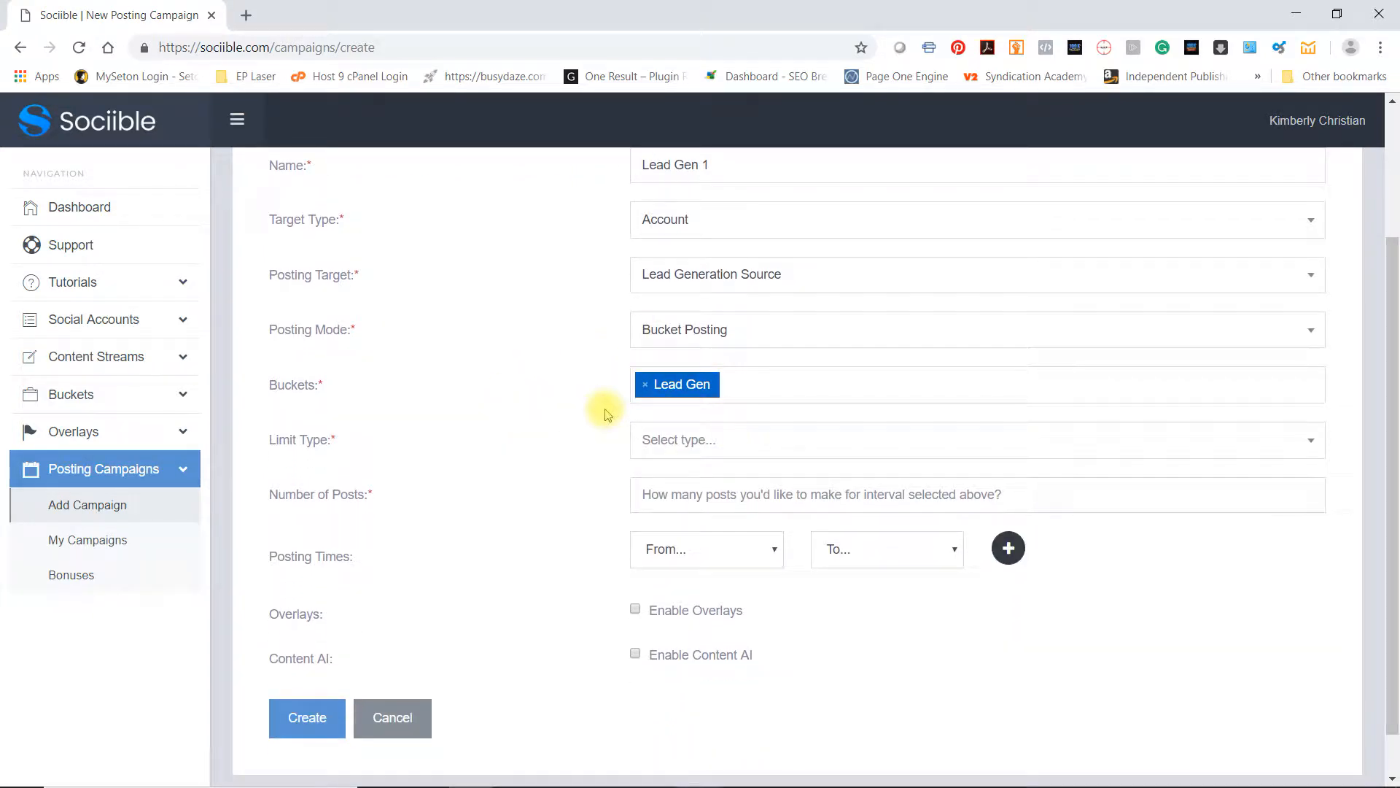
{"action": "left_click", "coordinate": [749, 443]}
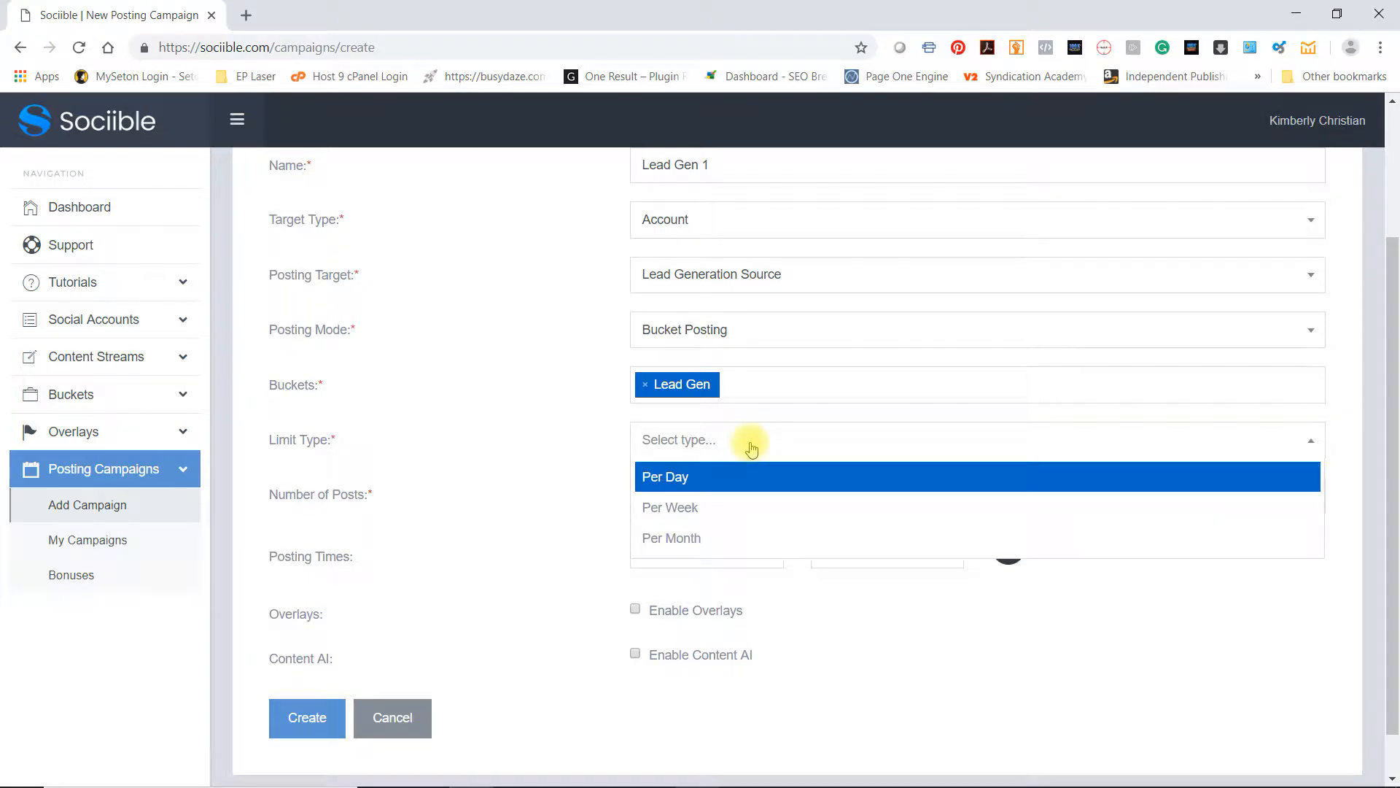
{"action": "left_click", "coordinate": [712, 478]}
{"action": "left_click", "coordinate": [672, 492]}
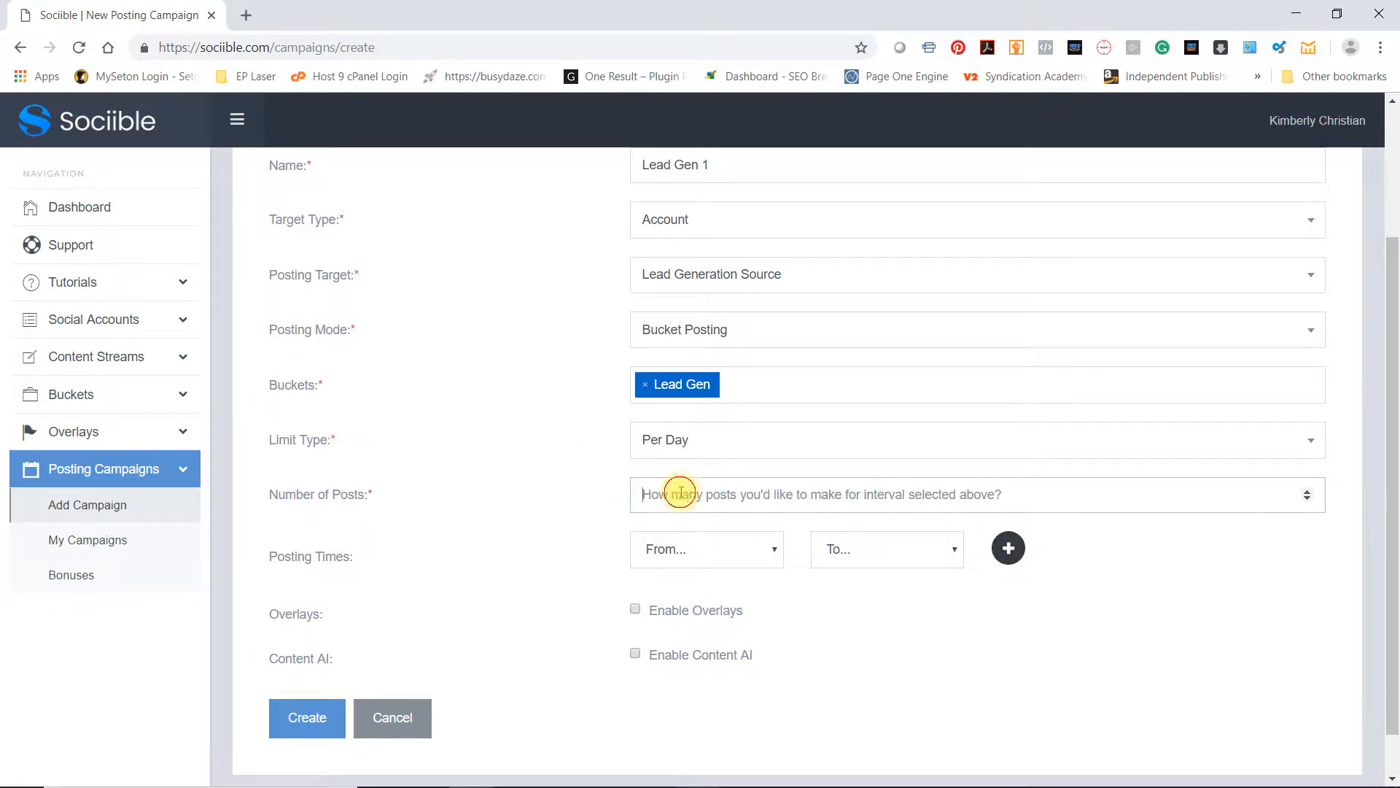
{"action": "type", "text": "2"}
{"action": "scroll", "coordinate": [584, 485], "scroll_direction": "down", "scroll_amount": 2}
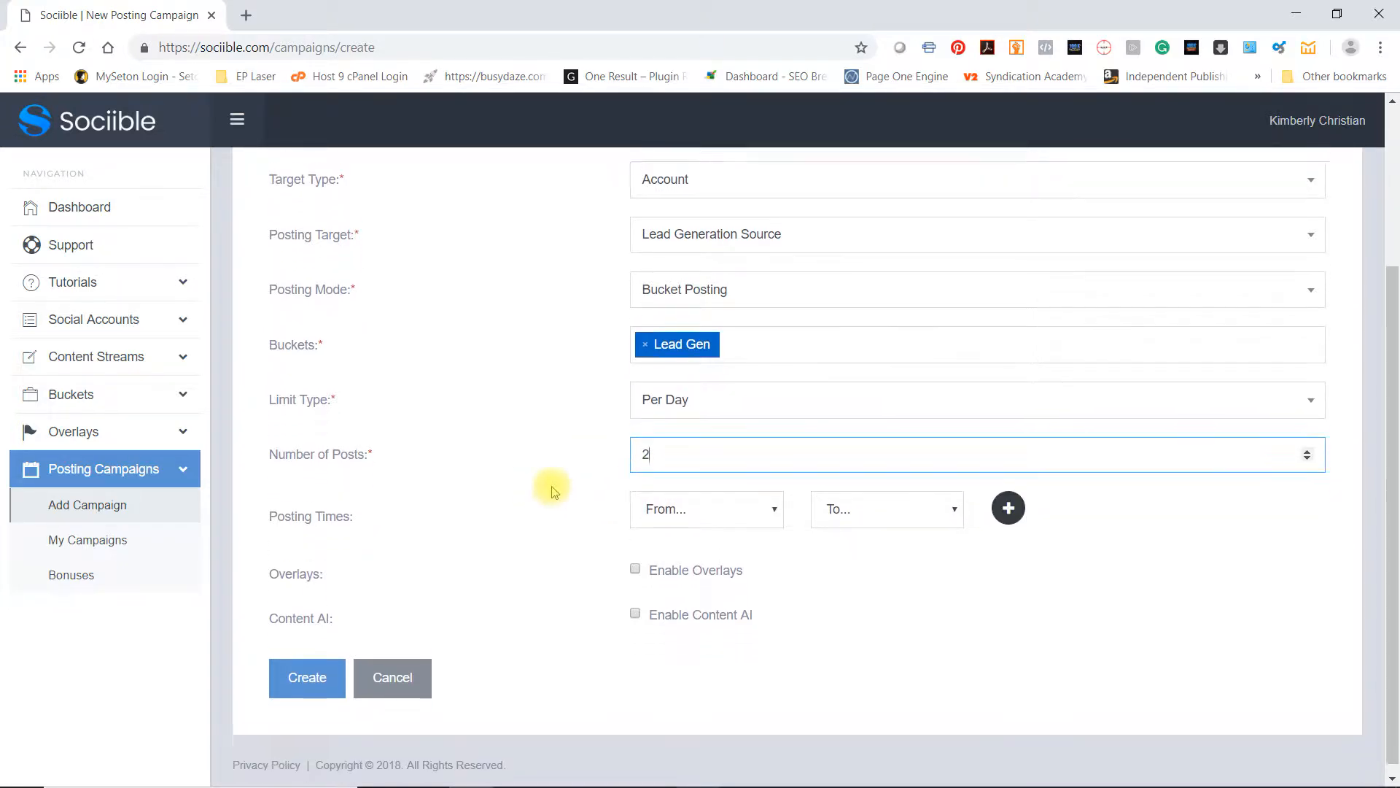
{"action": "left_click", "coordinate": [669, 496]}
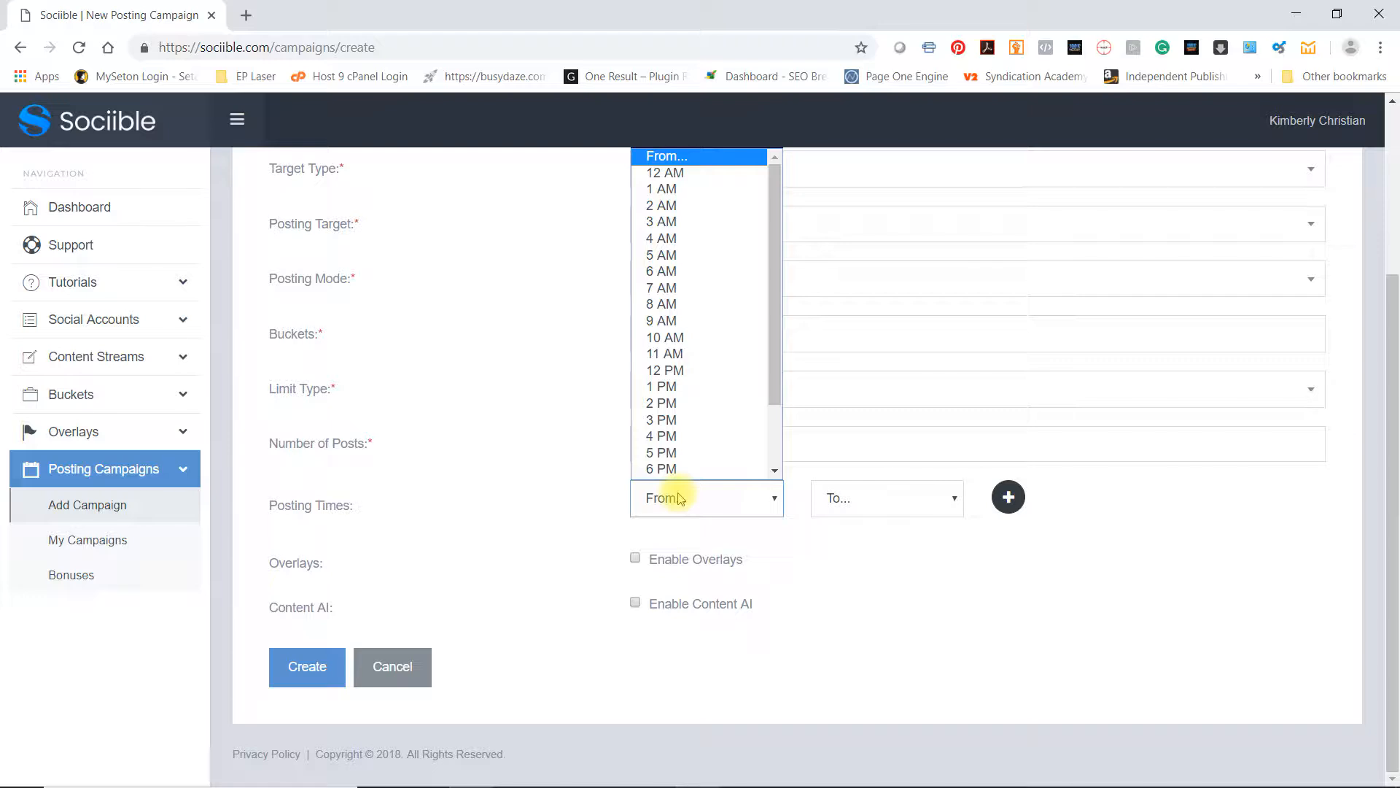
{"action": "left_click", "coordinate": [511, 423]}
{"action": "left_click", "coordinate": [1009, 497]}
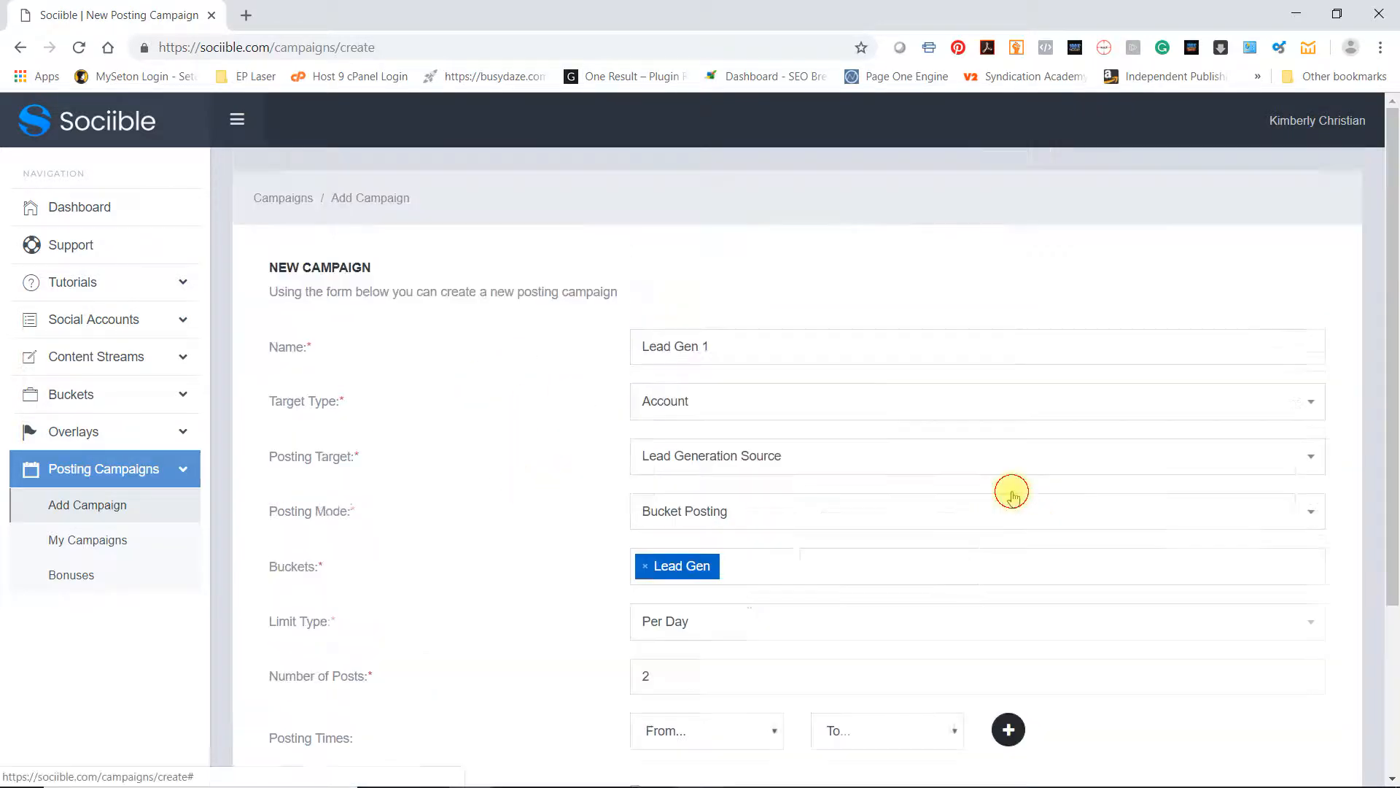
Set the first posting time window from 2 PM to 3 PM and add another time row
{"action": "scroll", "coordinate": [563, 594], "scroll_direction": "down", "scroll_amount": 1}
{"action": "left_click", "coordinate": [669, 580]}
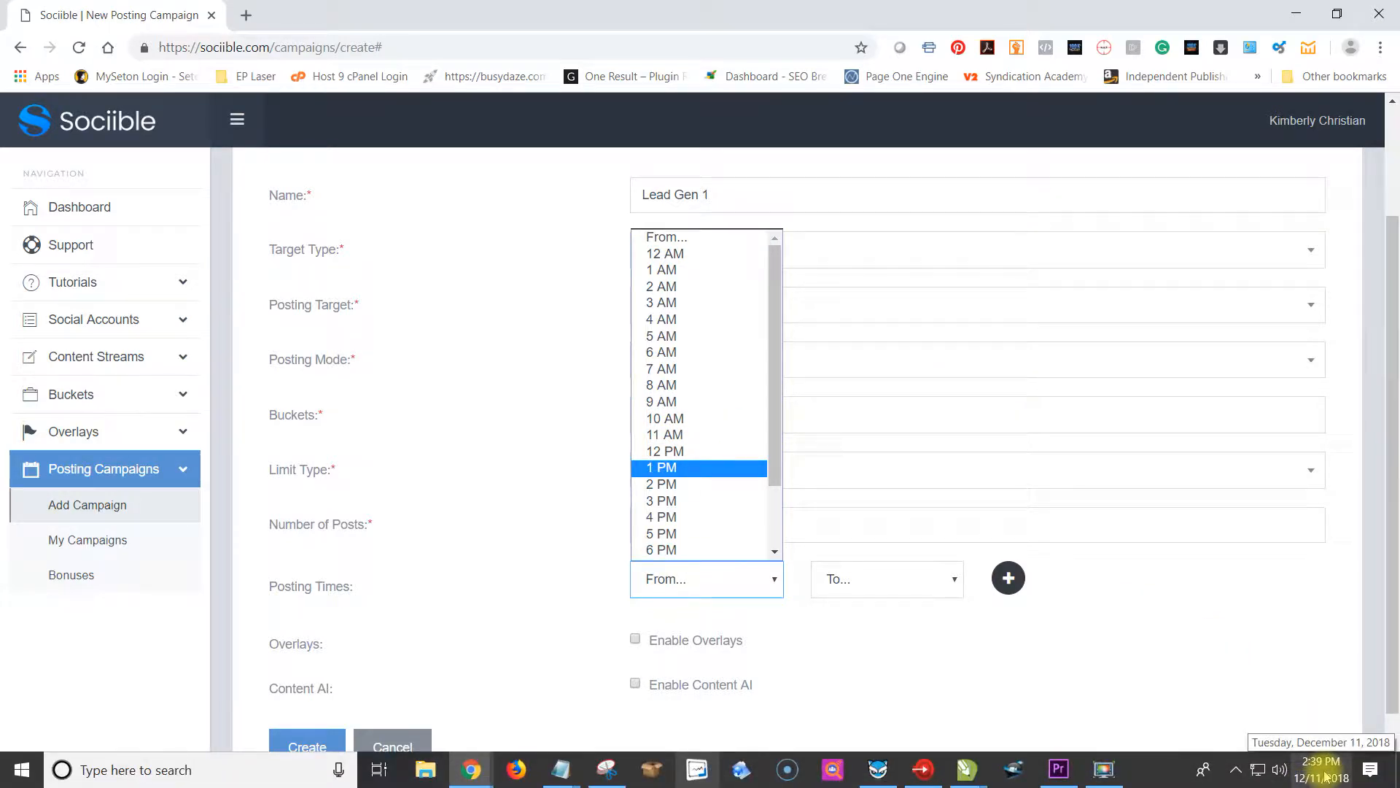
{"action": "left_click", "coordinate": [683, 485]}
{"action": "left_click", "coordinate": [905, 581]}
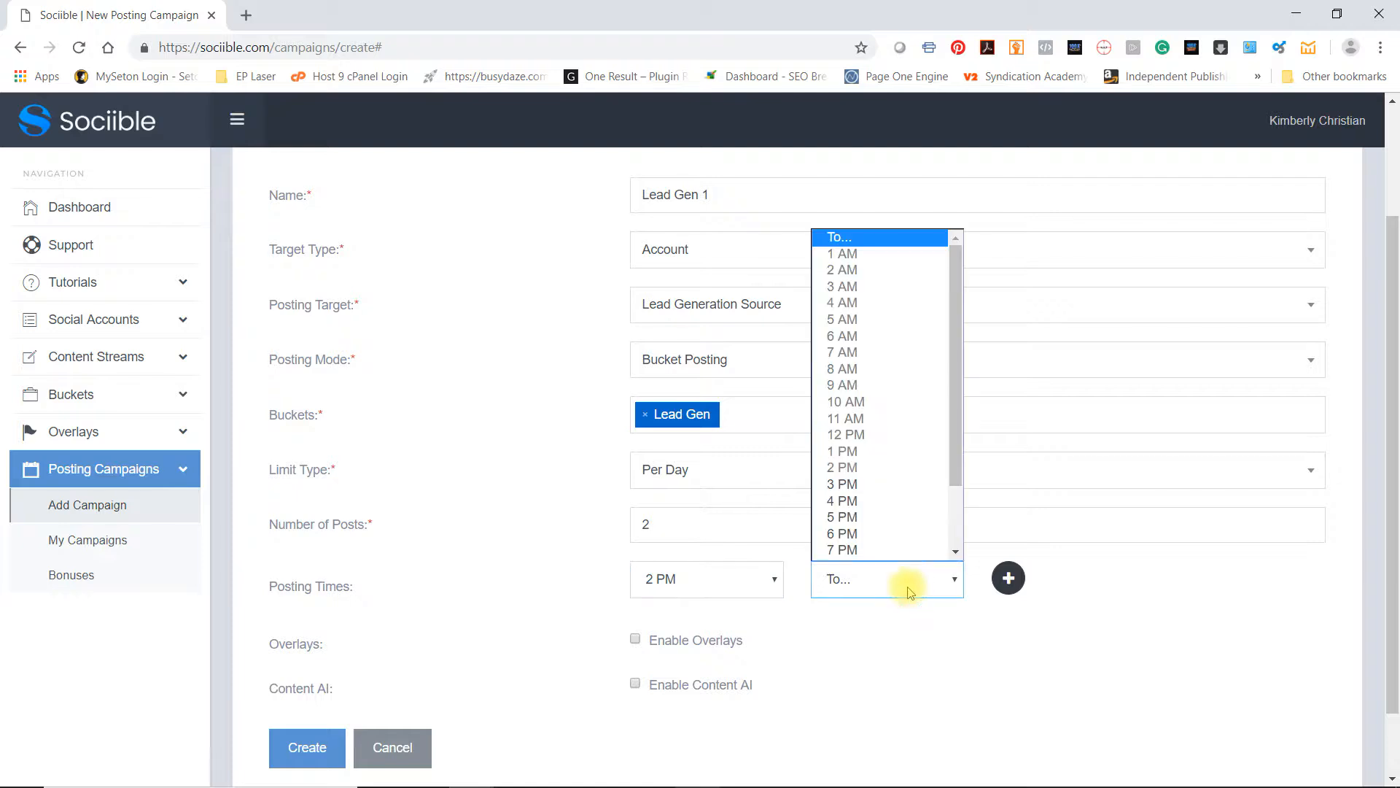
{"action": "left_click", "coordinate": [866, 485]}
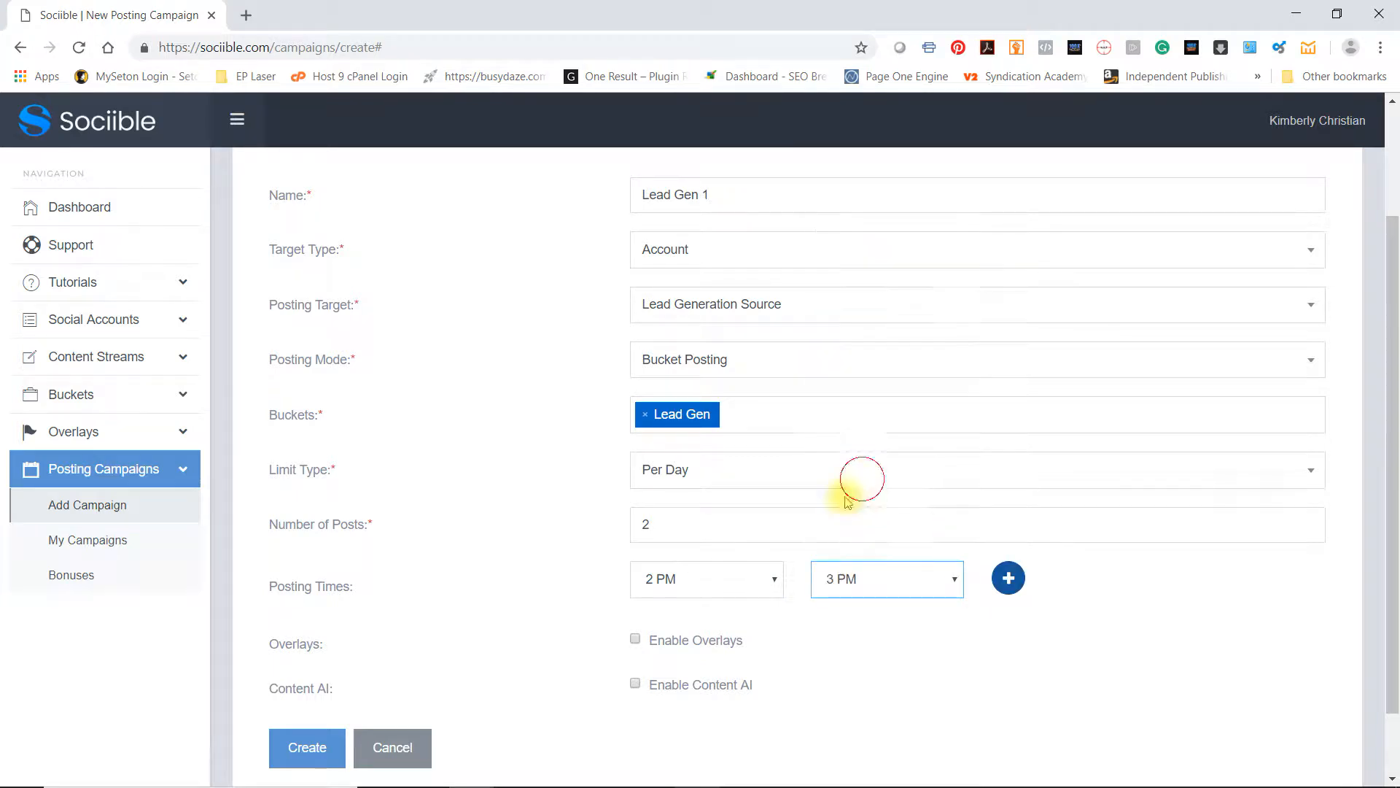
{"action": "left_click", "coordinate": [1008, 578]}
Set the second posting time window from 6 PM to 8 PM
{"action": "scroll", "coordinate": [385, 569], "scroll_direction": "down", "scroll_amount": 4}
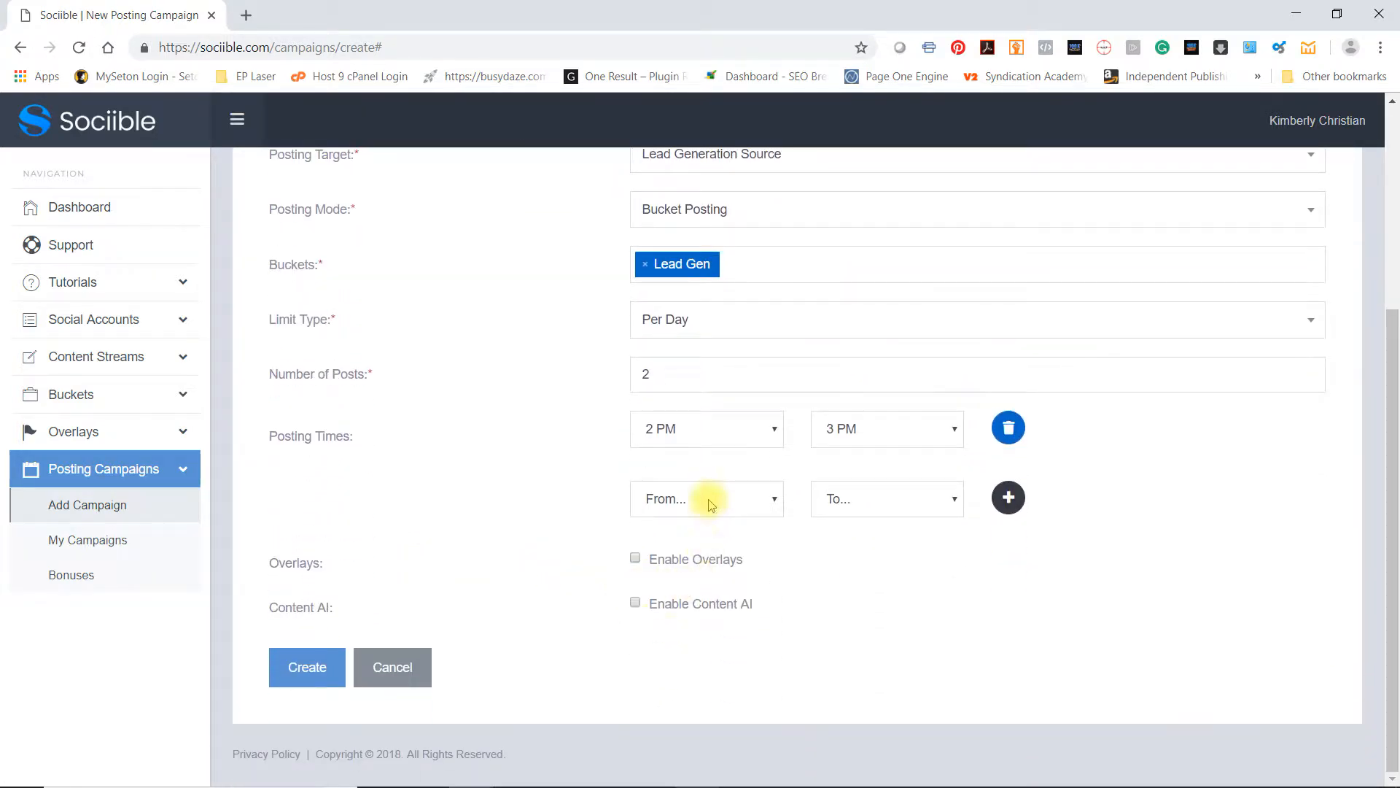
{"action": "left_click", "coordinate": [706, 499]}
{"action": "left_click", "coordinate": [691, 459]}
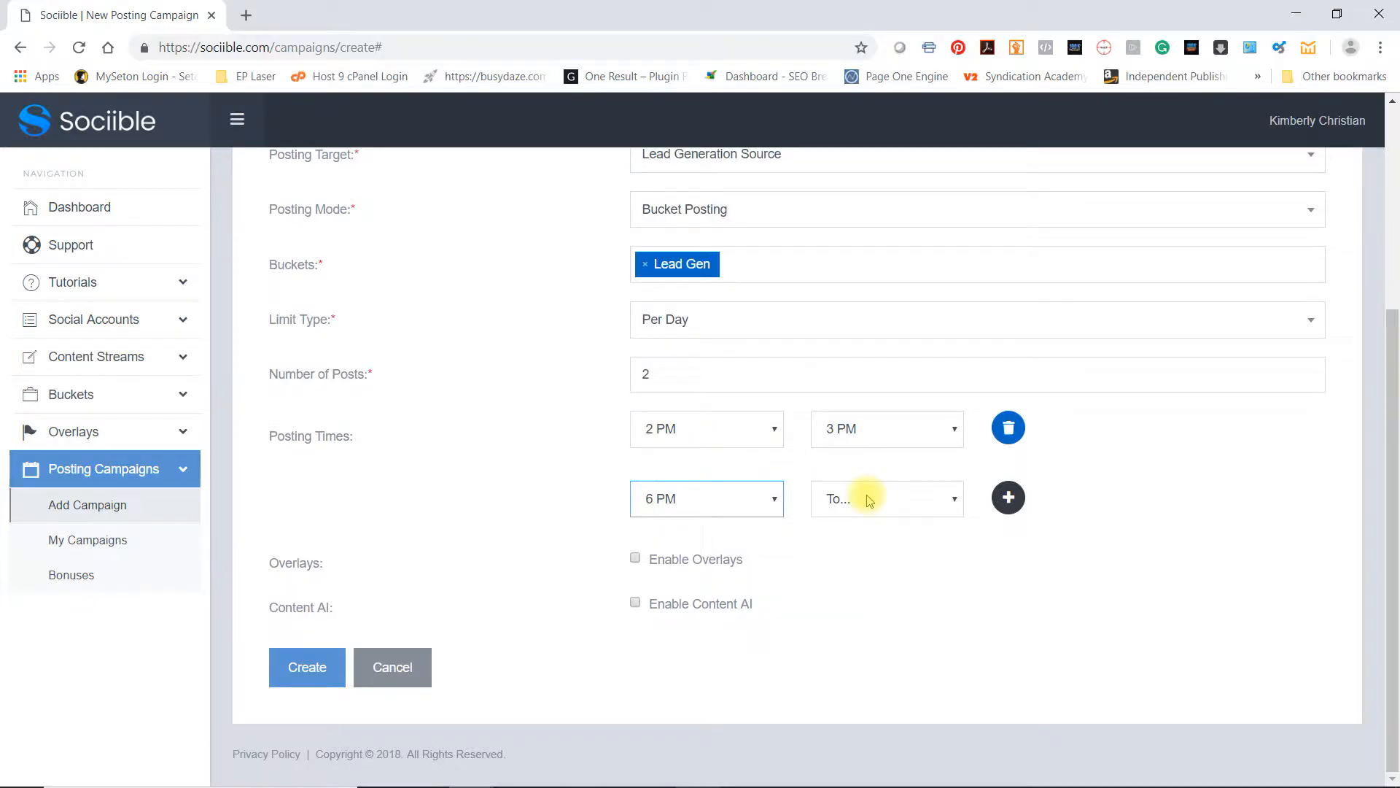
{"action": "left_click", "coordinate": [868, 498]}
{"action": "scroll", "coordinate": [861, 445], "scroll_direction": "down", "scroll_amount": 2}
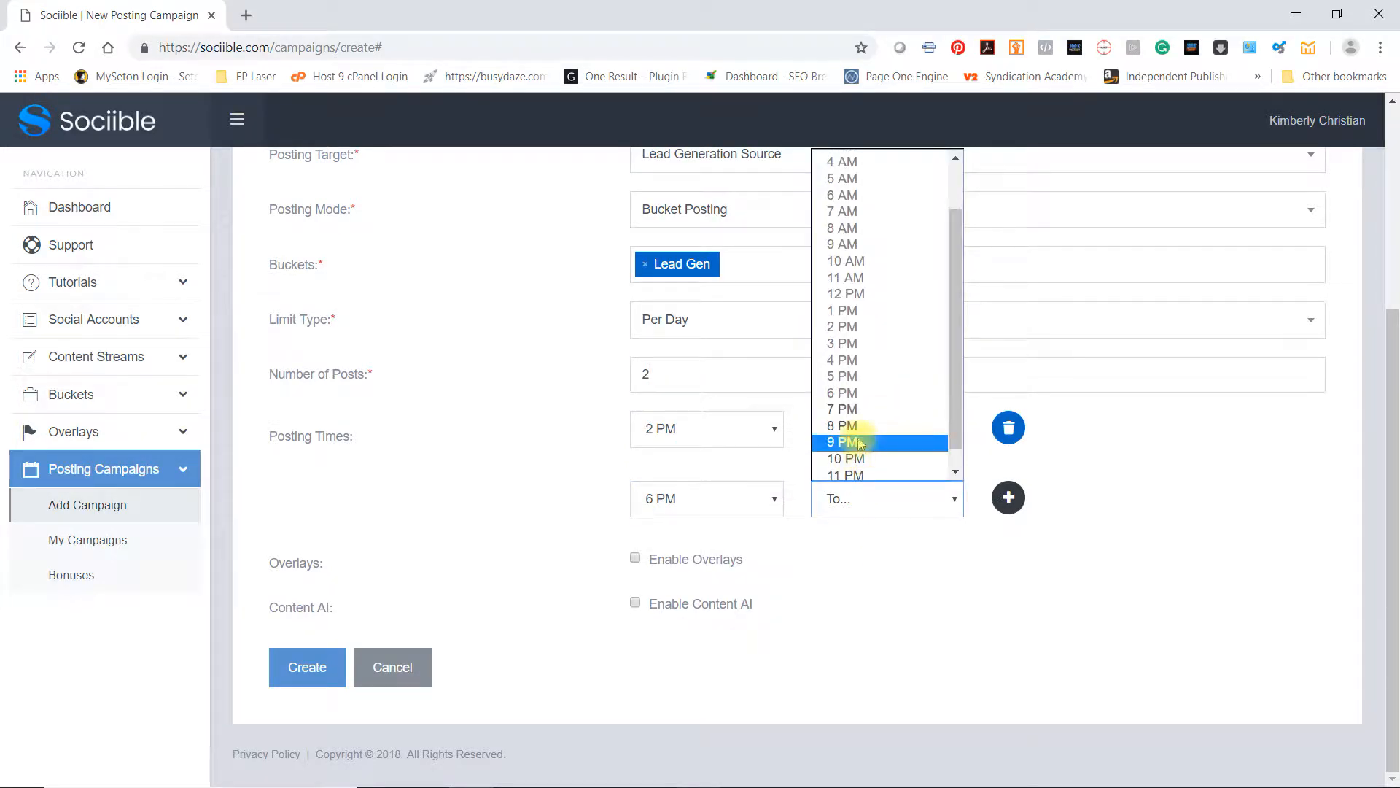
{"action": "left_click", "coordinate": [852, 439]}
{"action": "left_click", "coordinate": [517, 496]}
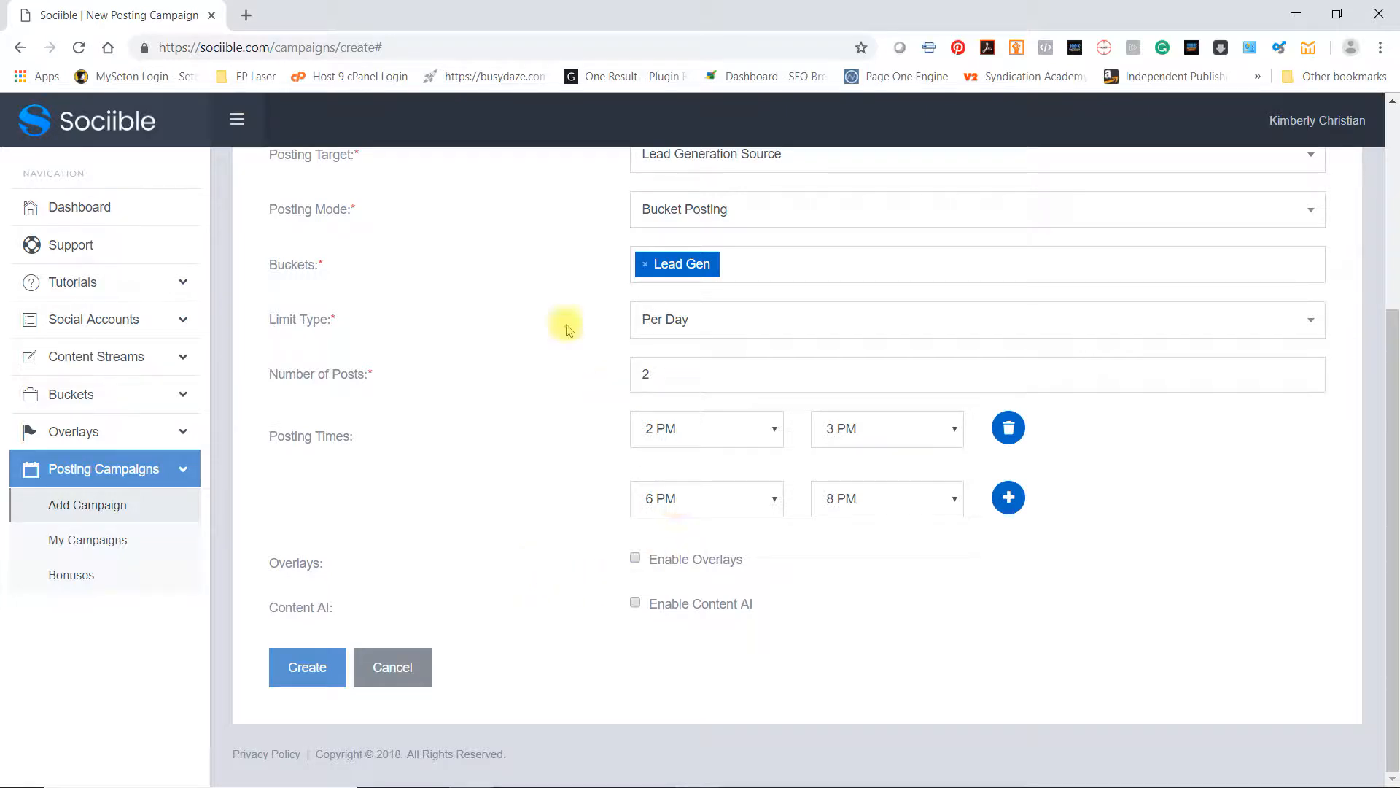
Enable overlays for the campaign, keeping the Bucket Posting mode and the Default overlay URL type
{"action": "left_click", "coordinate": [635, 558]}
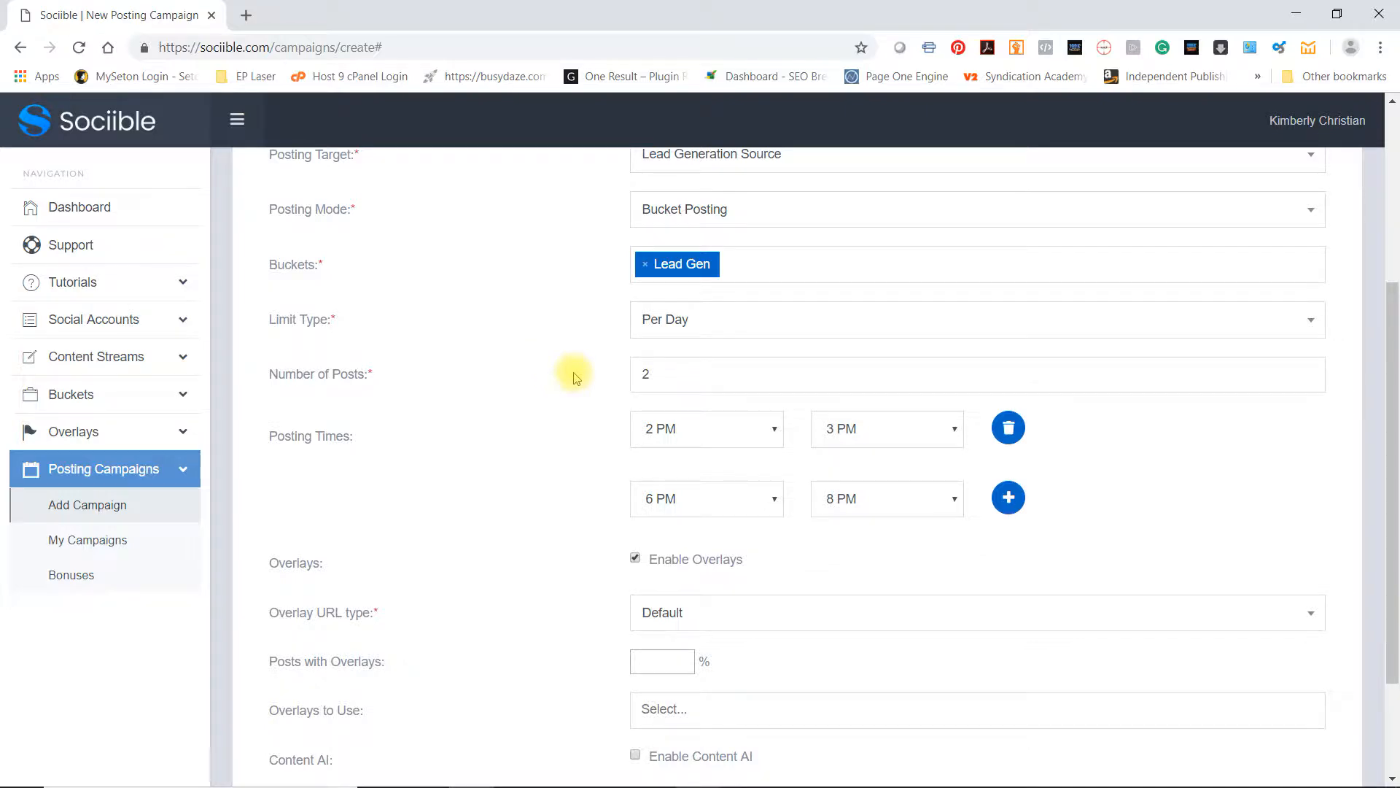
{"action": "scroll", "coordinate": [573, 372], "scroll_direction": "up", "scroll_amount": 1}
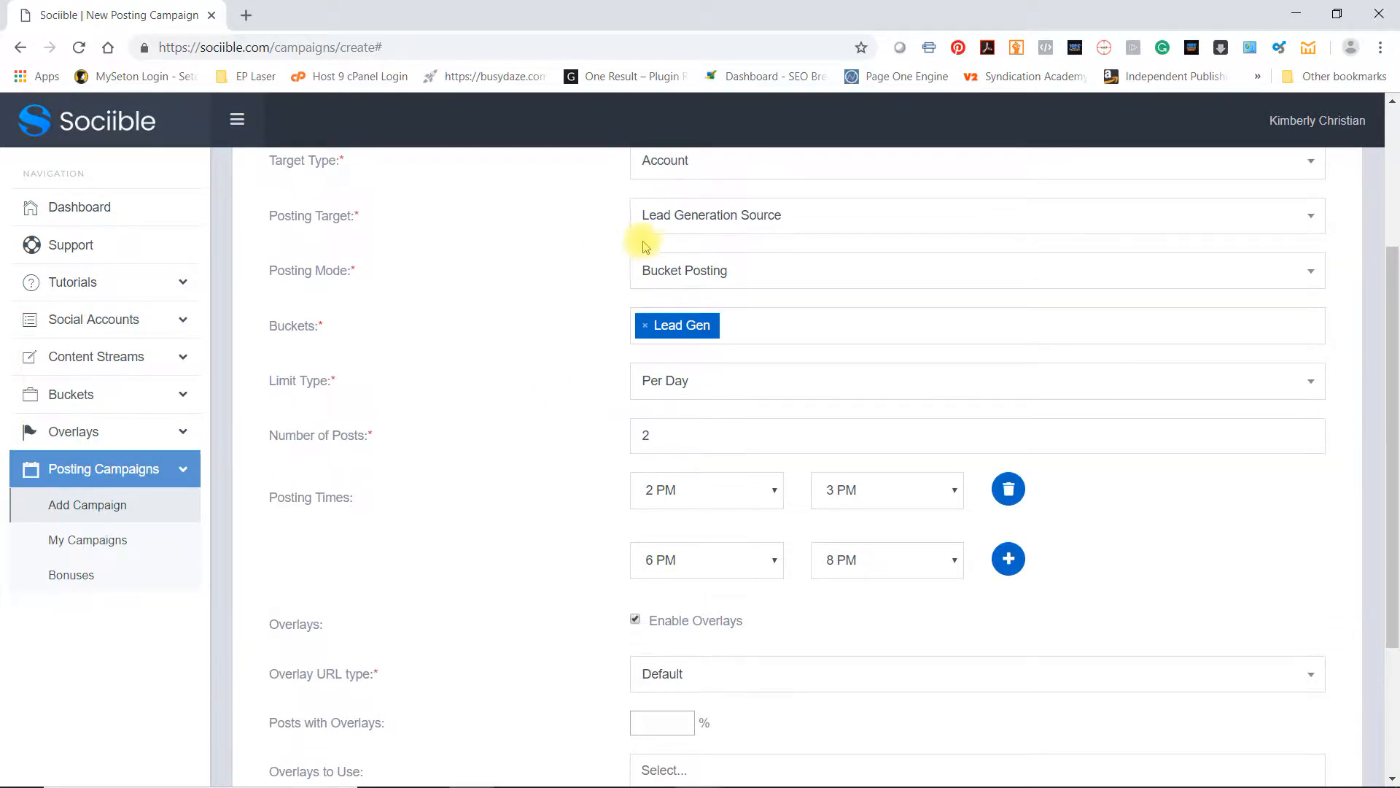
{"action": "left_click", "coordinate": [665, 278]}
{"action": "left_click", "coordinate": [580, 268]}
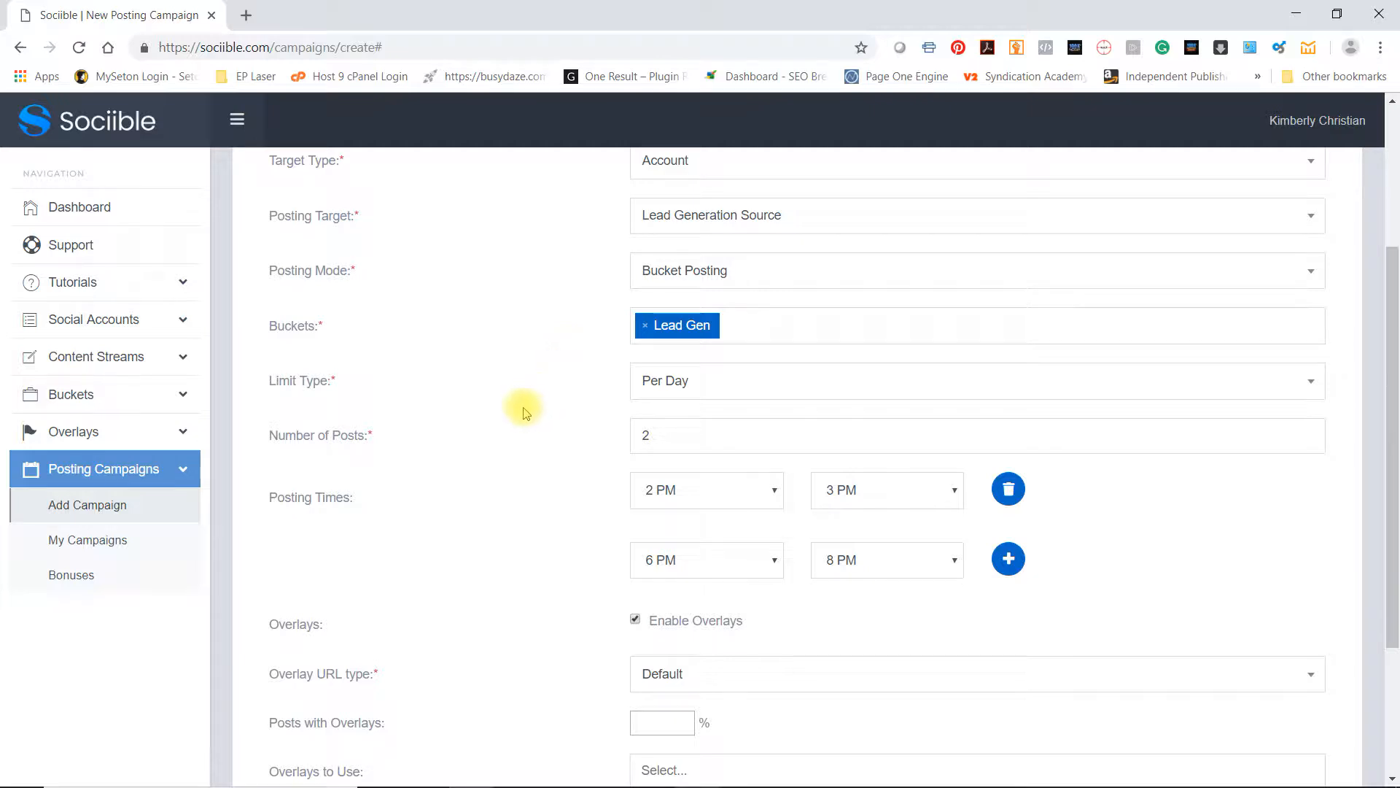
{"action": "scroll", "coordinate": [449, 456], "scroll_direction": "down", "scroll_amount": 2}
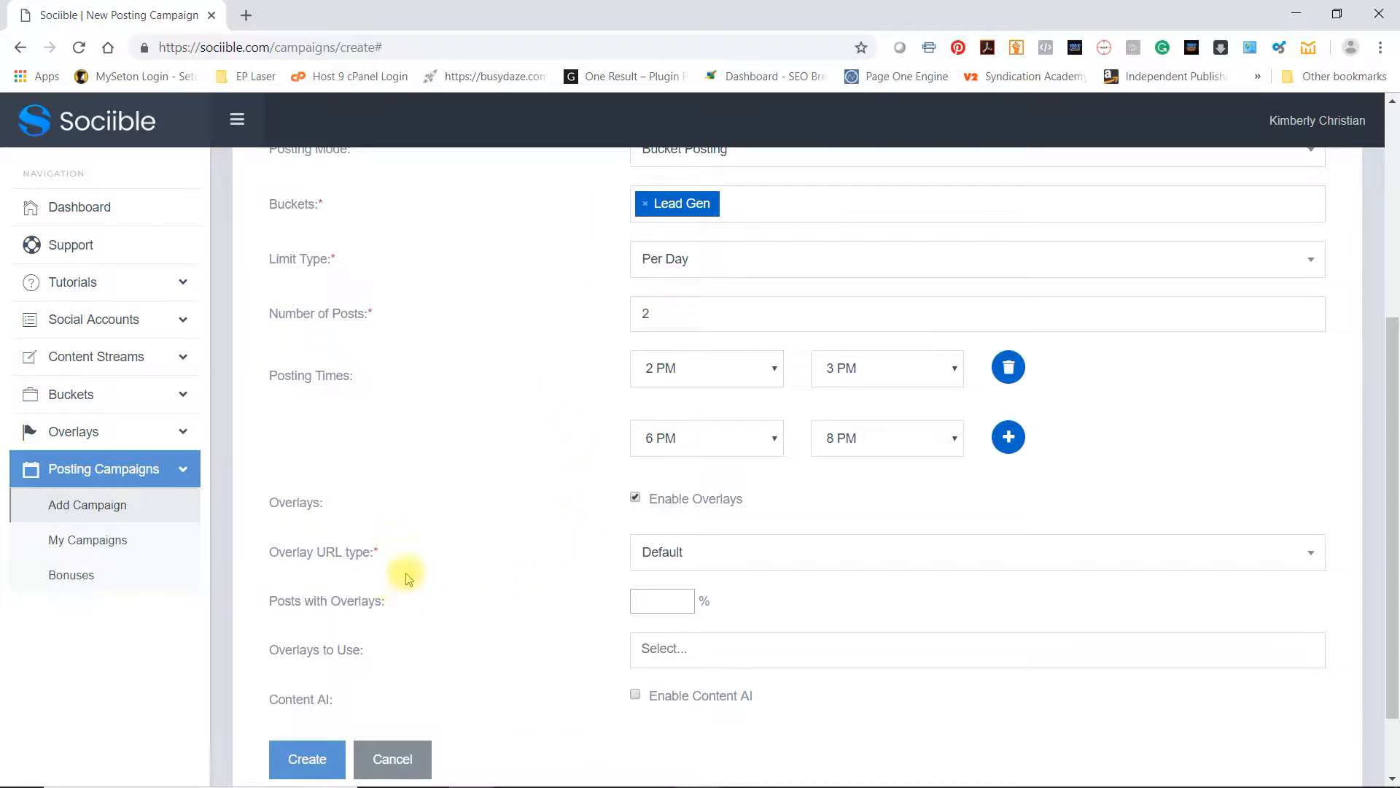
{"action": "left_click", "coordinate": [734, 551]}
{"action": "left_click", "coordinate": [582, 577]}
{"action": "scroll", "coordinate": [569, 540], "scroll_direction": "down", "scroll_amount": 2}
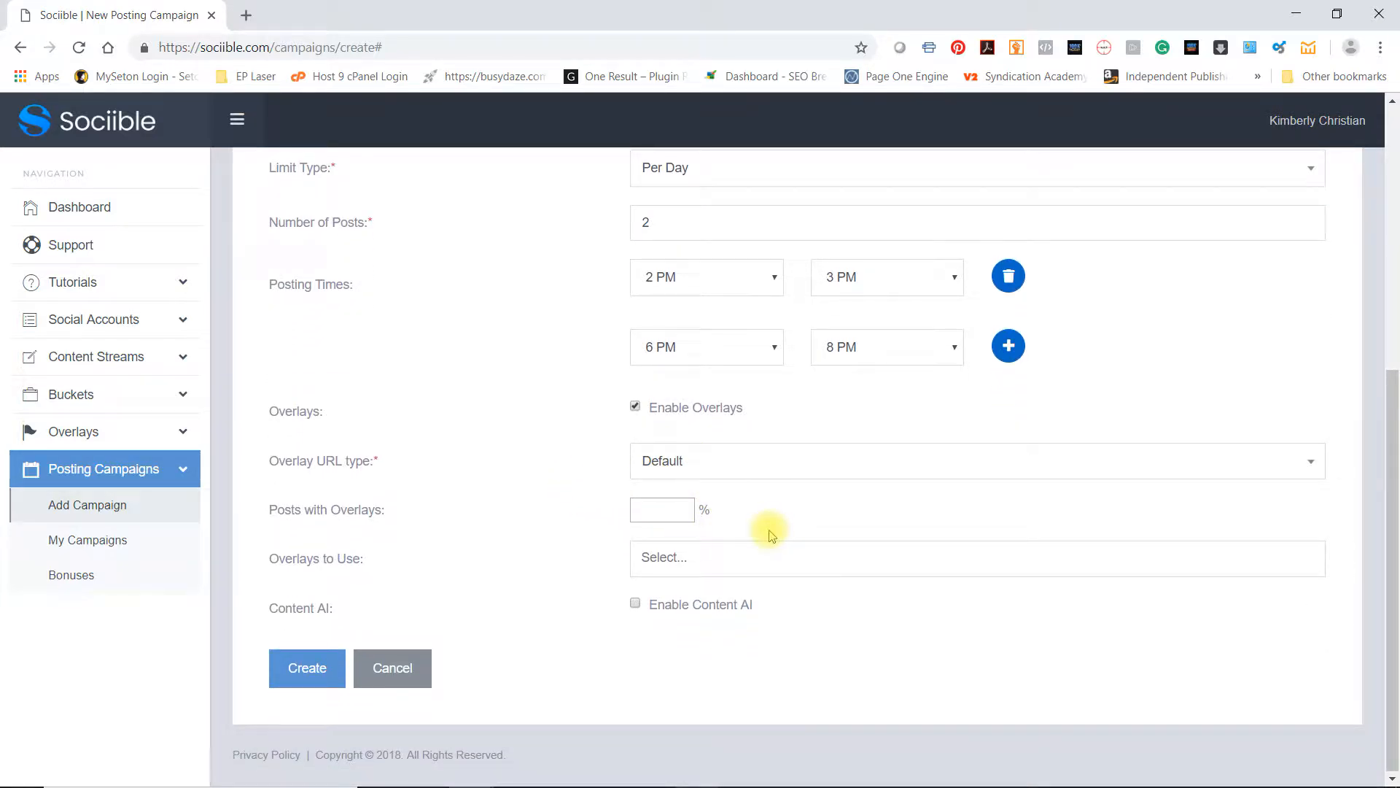
Examine the AT Finds Facebook post about search ads and its linked article's overlay, and return to the new campaign form
{"action": "left_click_drag", "start_coordinate": [1399, 73], "coordinate": [413, 79]}
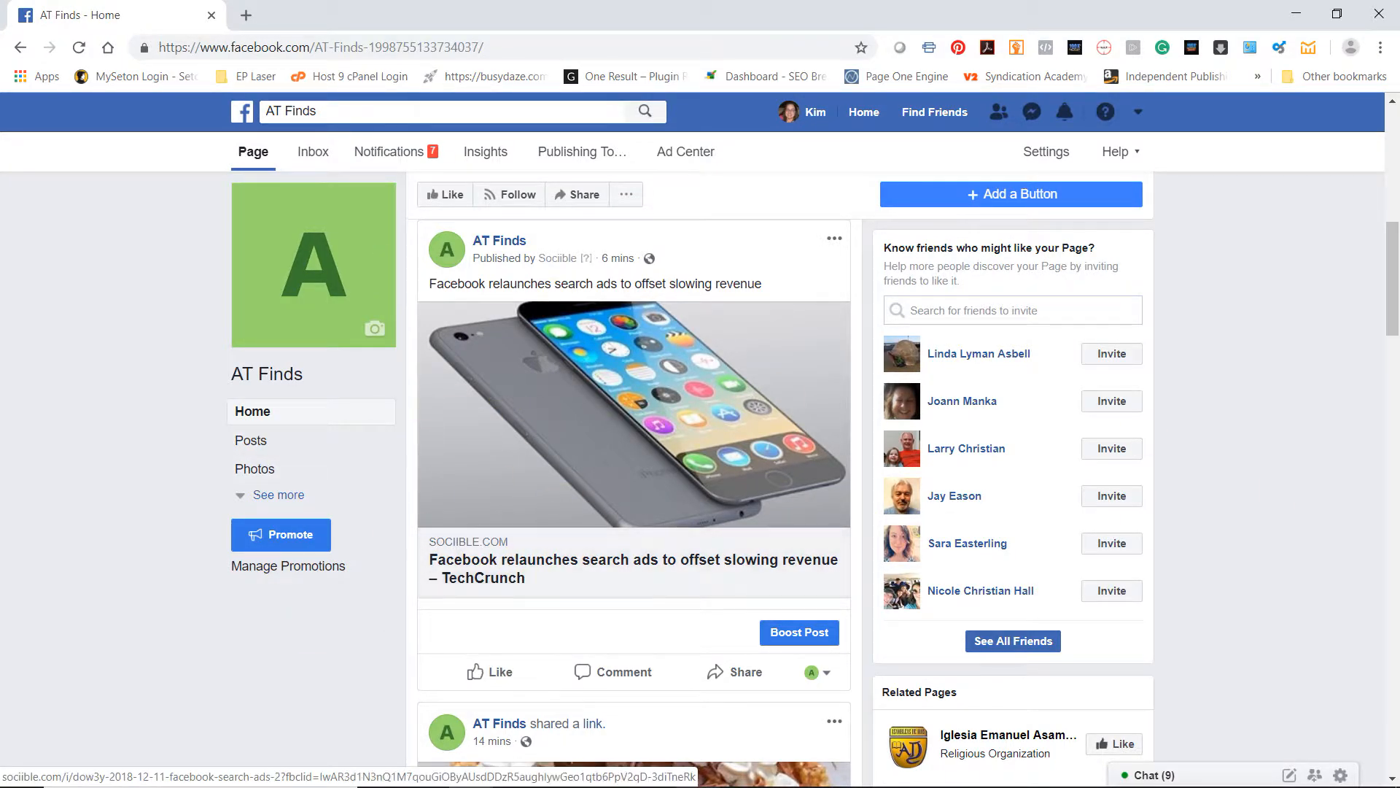
{"action": "left_click_drag", "start_coordinate": [1399, 50], "coordinate": [470, 68]}
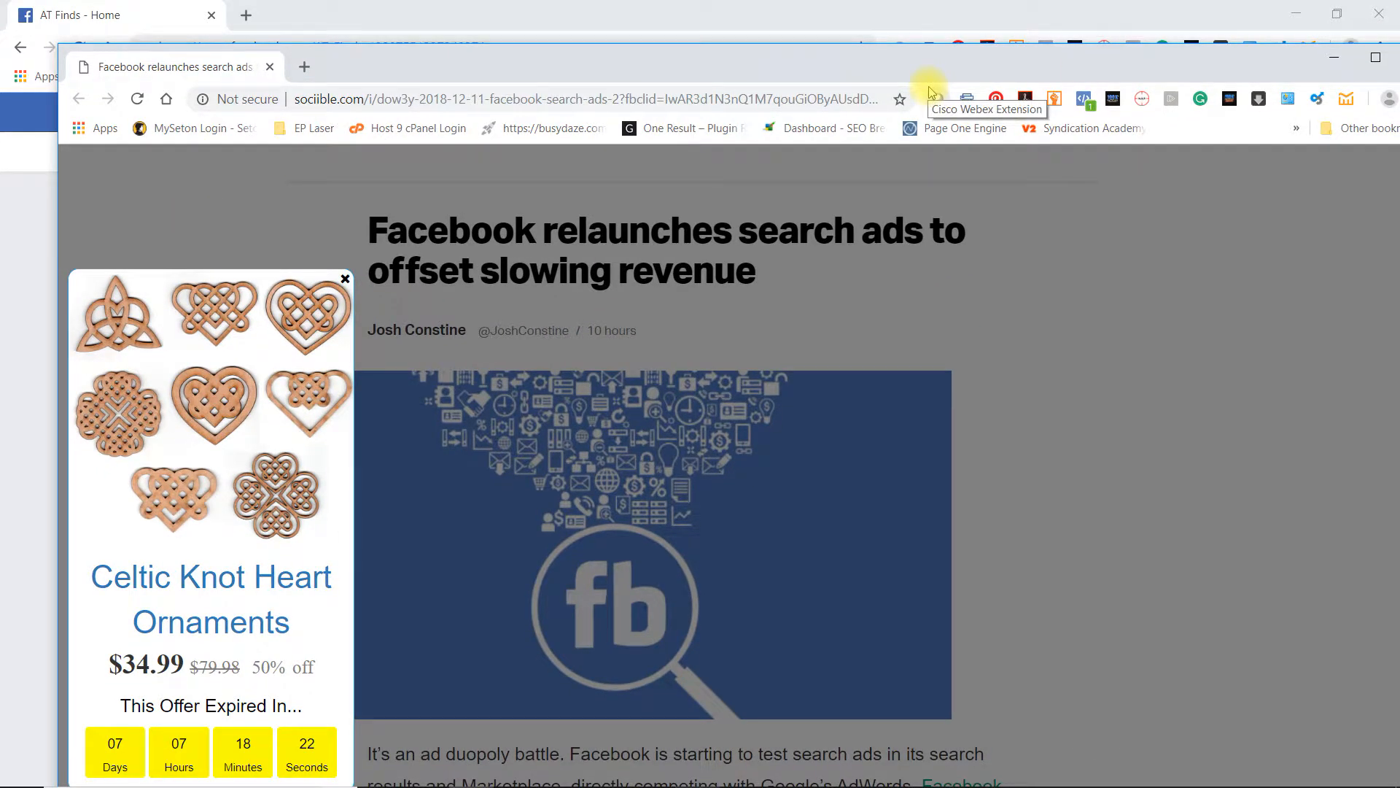
{"action": "left_click_drag", "start_coordinate": [921, 63], "coordinate": [1399, 91]}
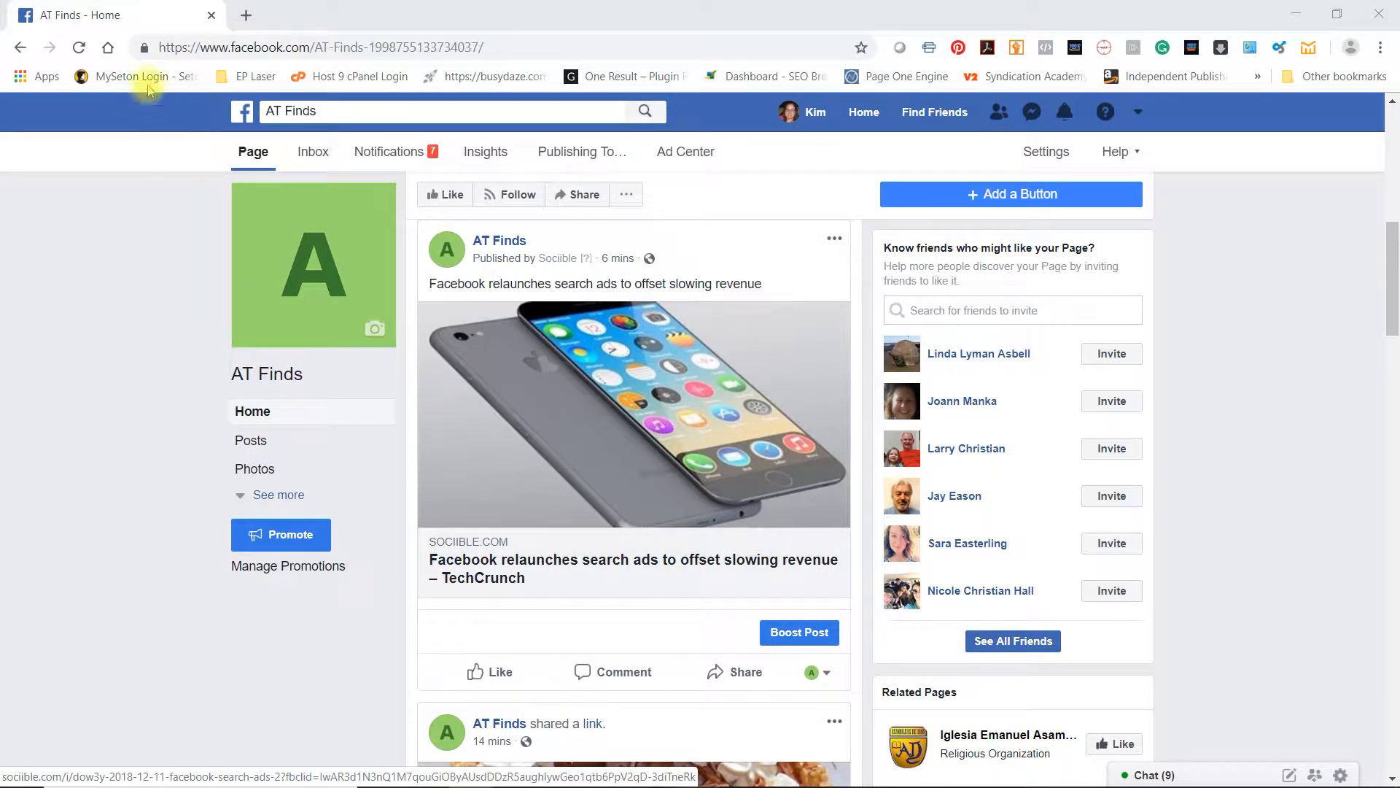
{"action": "left_click_drag", "start_coordinate": [110, 16], "coordinate": [1399, 273]}
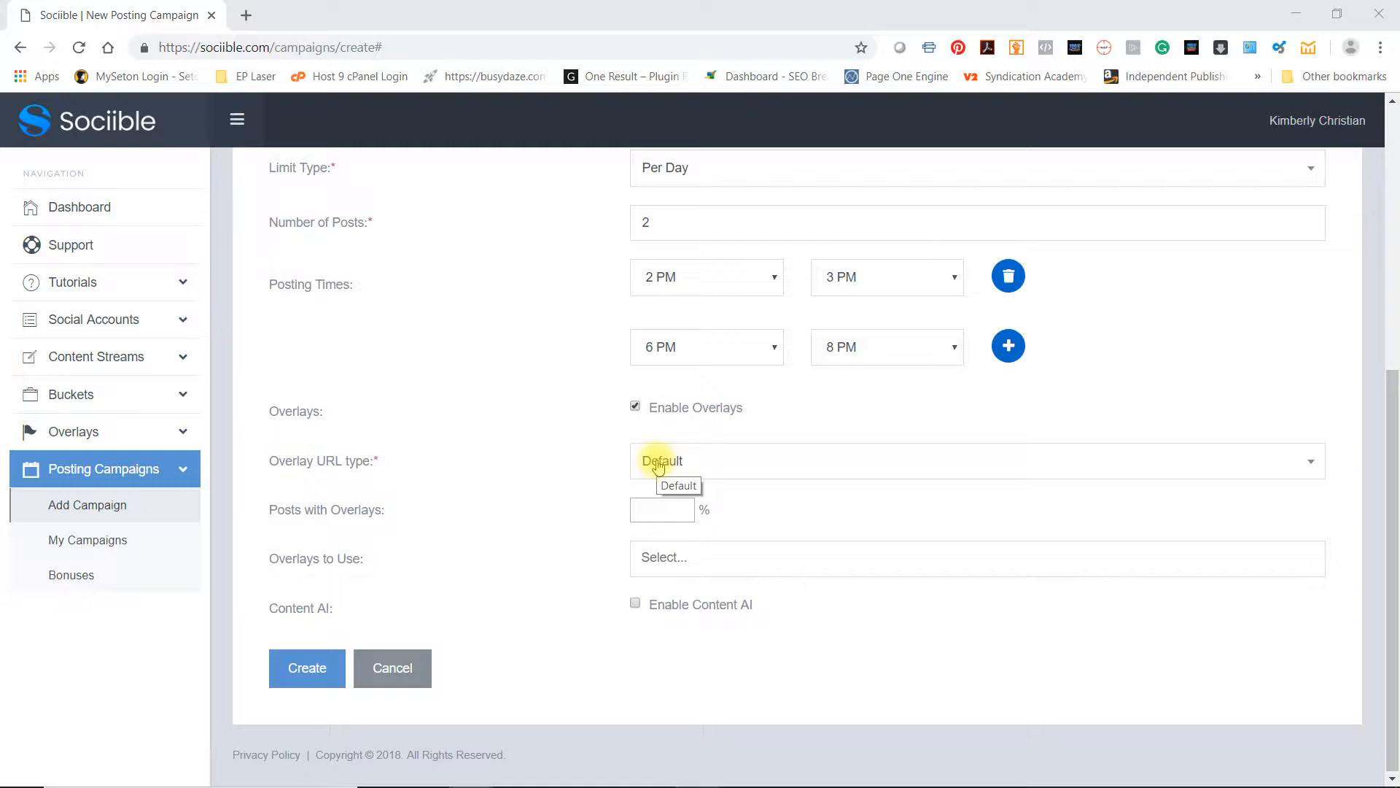
Show the Free E-commerce Guide overlay on 100% of posts and create the campaign
{"action": "left_click", "coordinate": [658, 511]}
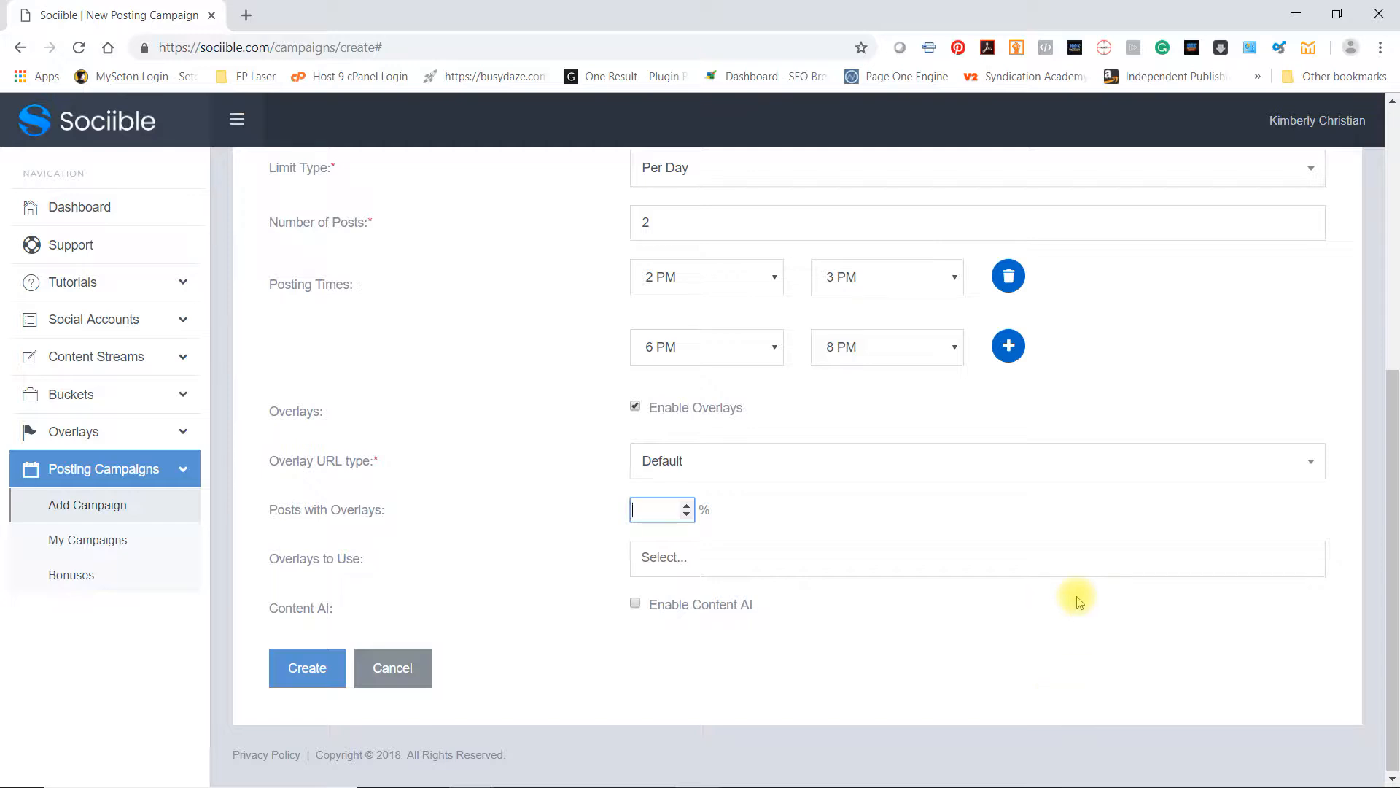
{"action": "type", "text": "100"}
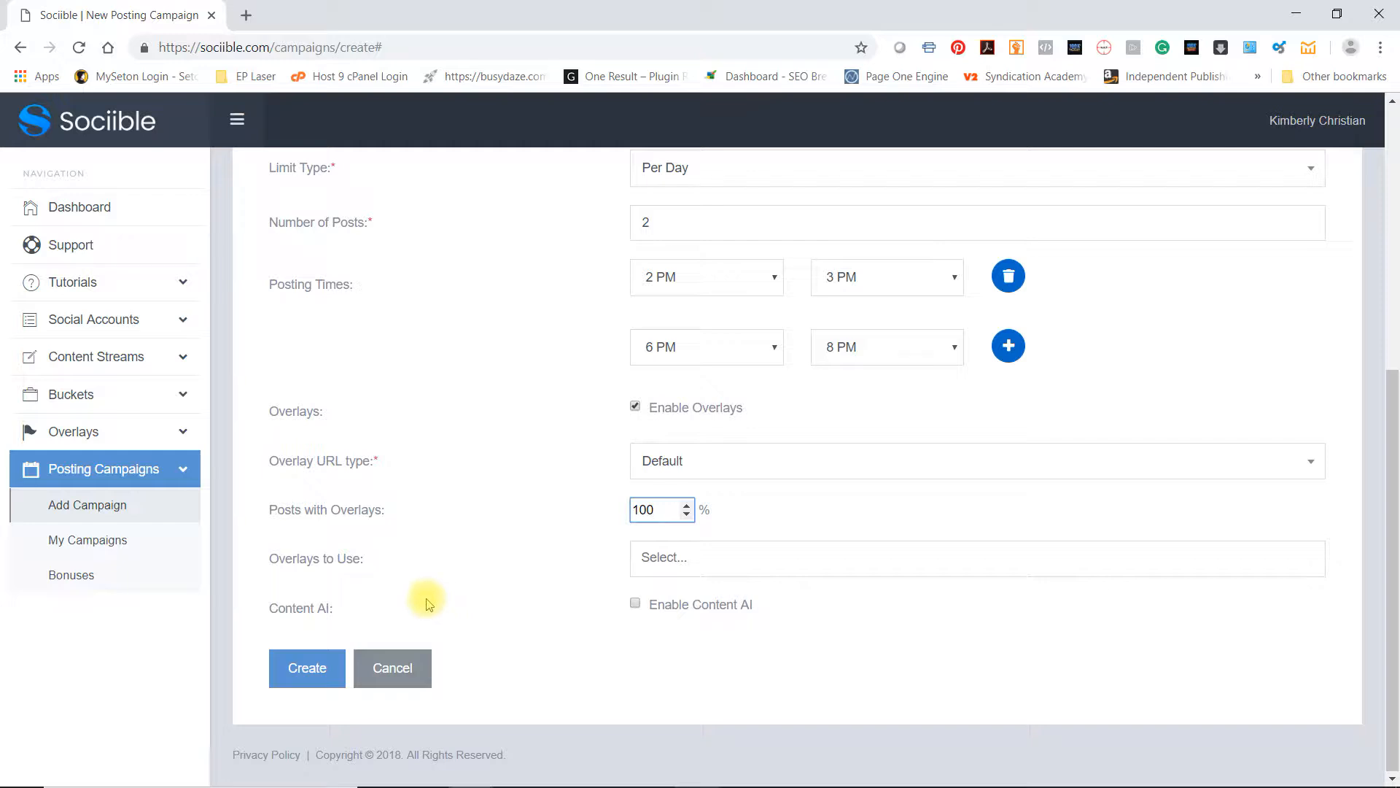
{"action": "left_click", "coordinate": [750, 560]}
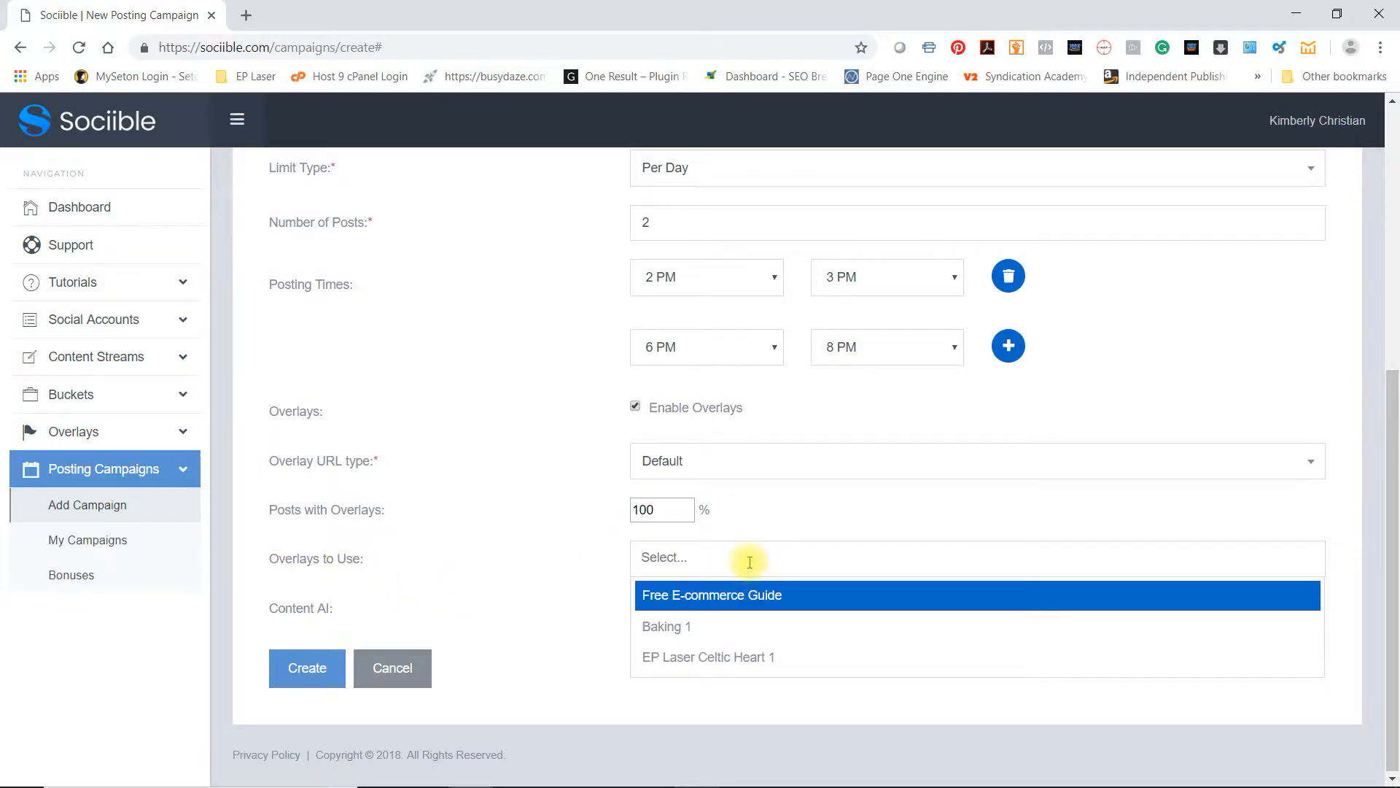
{"action": "left_click", "coordinate": [699, 594]}
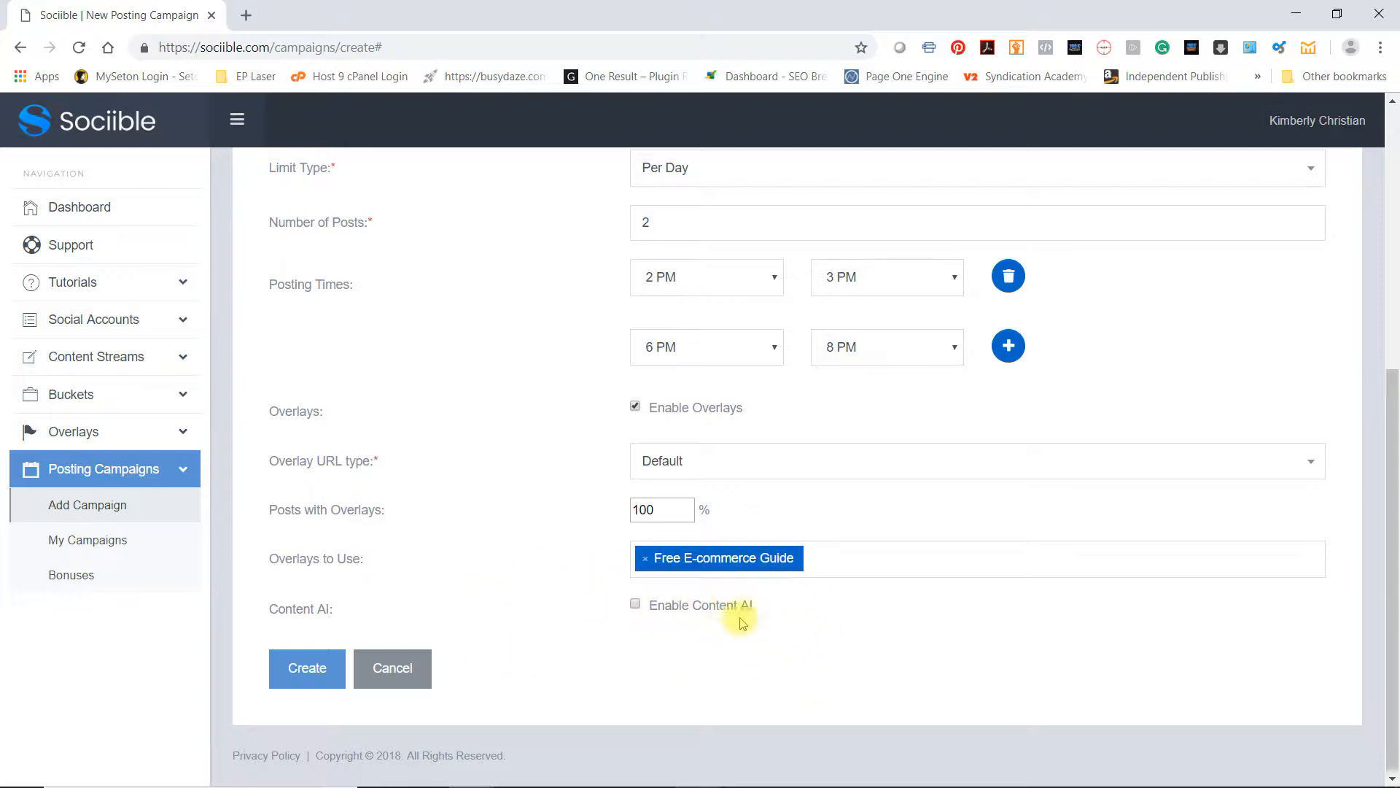
{"action": "left_click", "coordinate": [306, 673]}
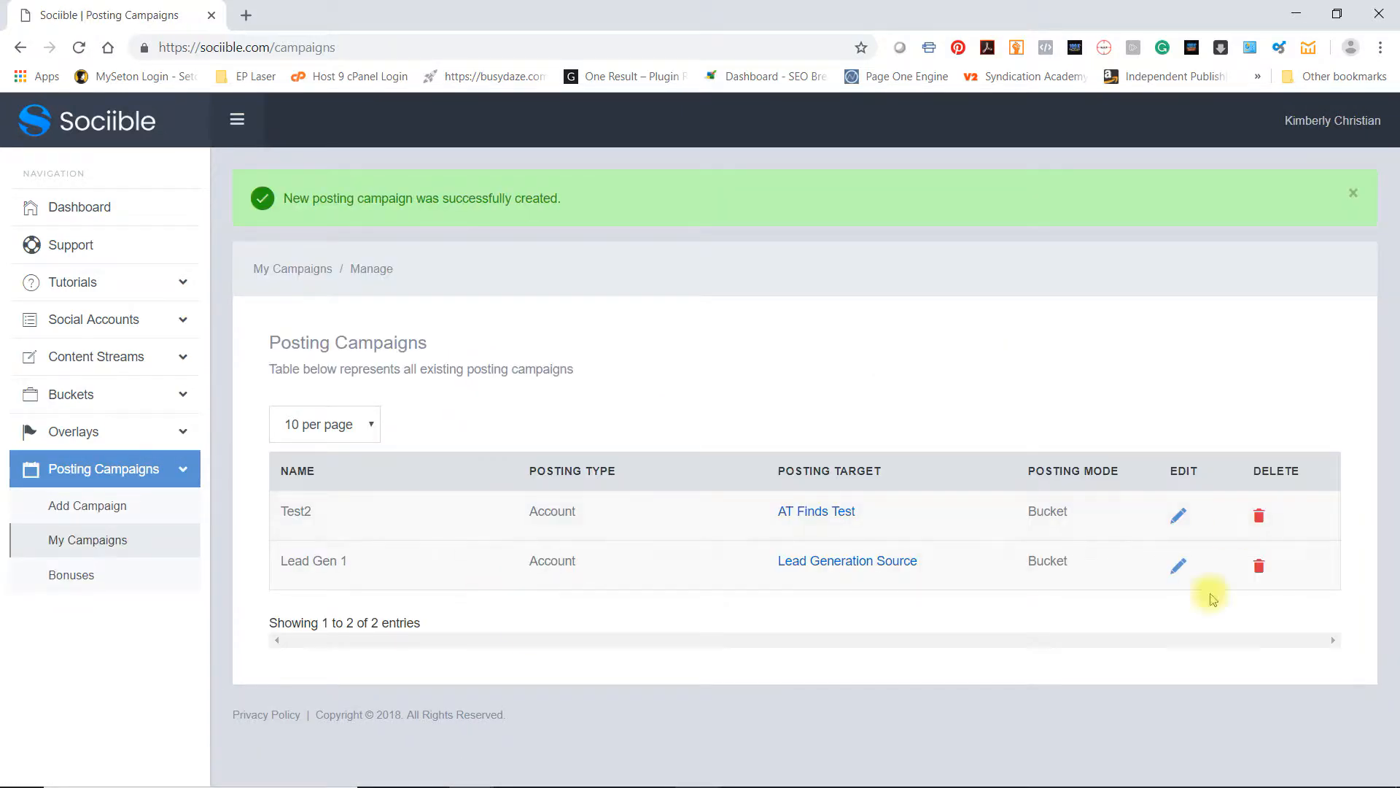
Open the Lead Generation Source posting target of the Lead Gen 1 campaign and return to the campaign list
{"action": "mouse_move", "coordinate": [1311, 781]}
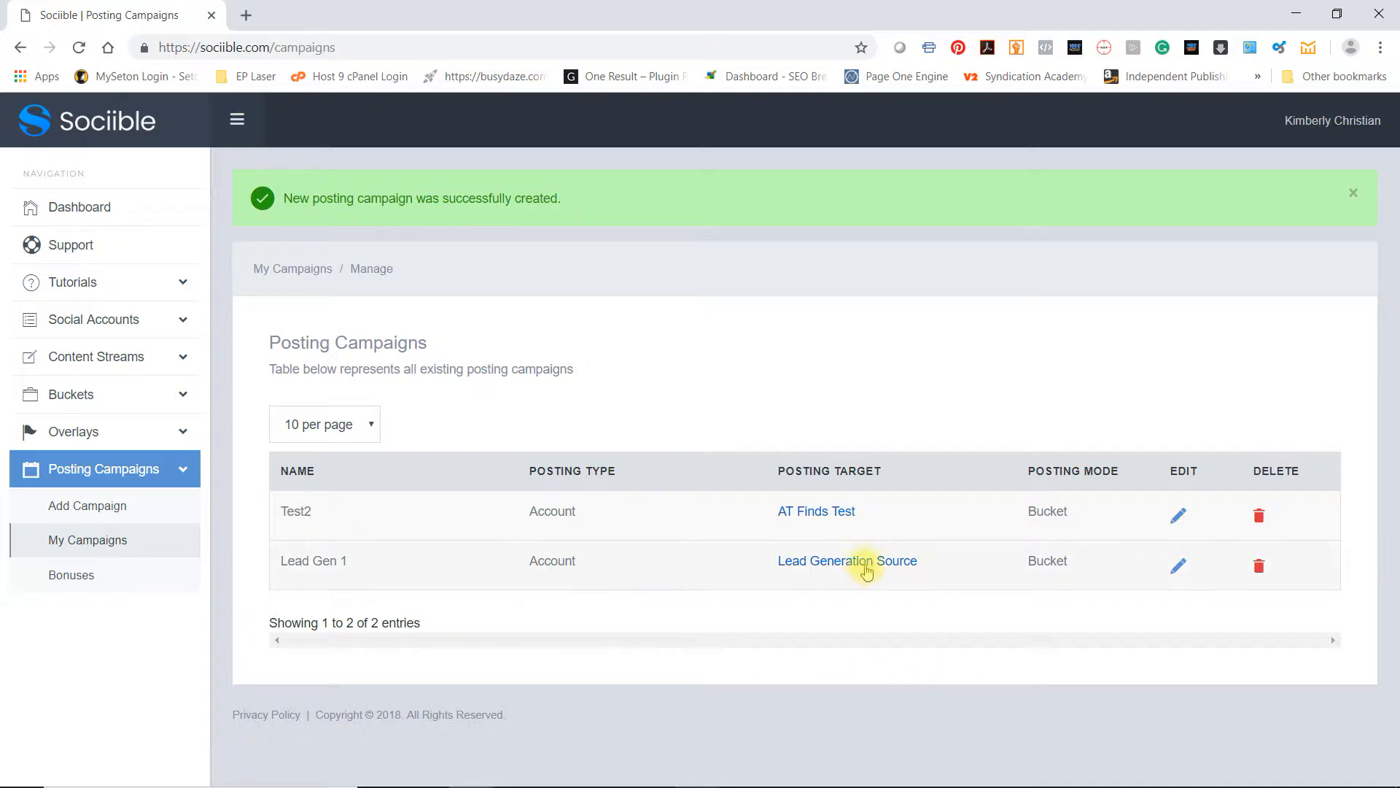
{"action": "left_click", "coordinate": [863, 563]}
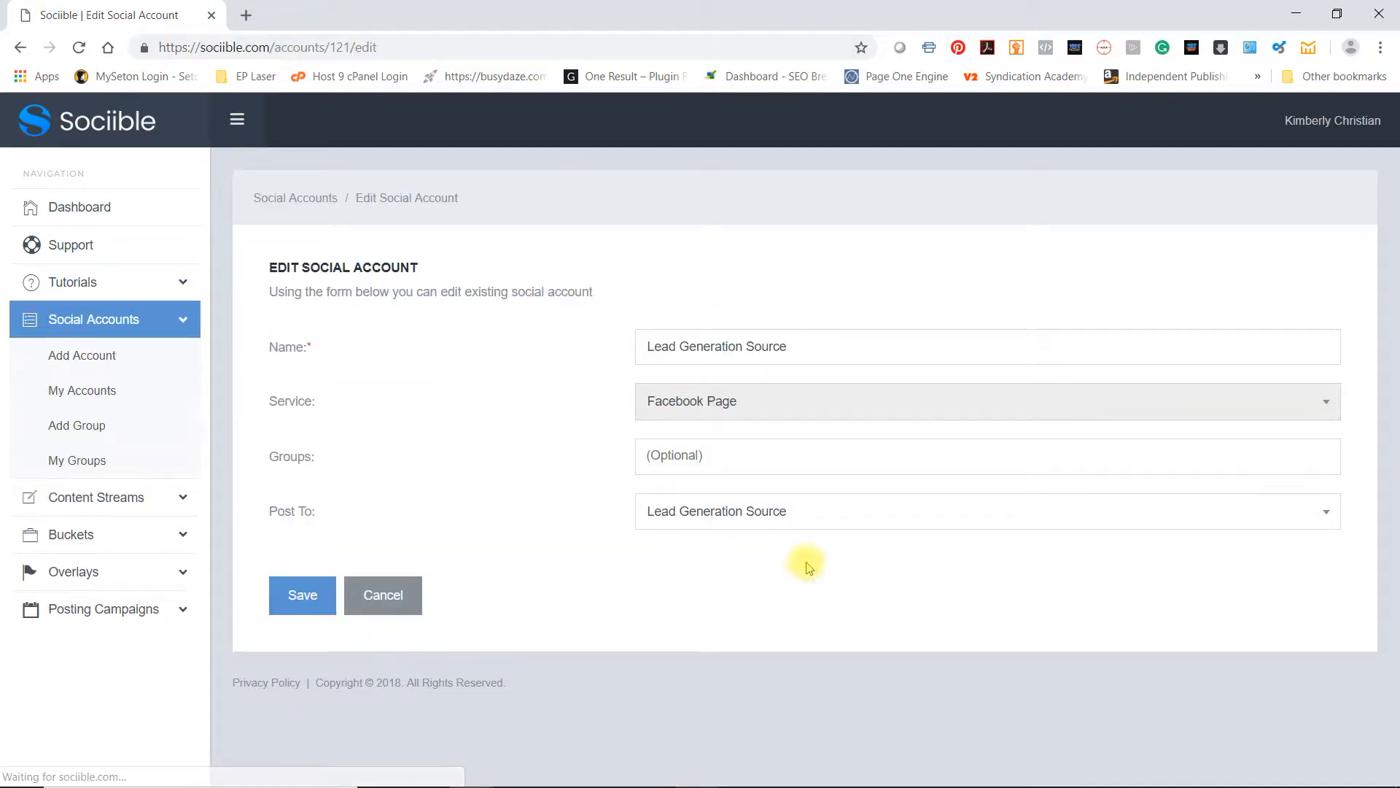
{"action": "left_click", "coordinate": [20, 46]}
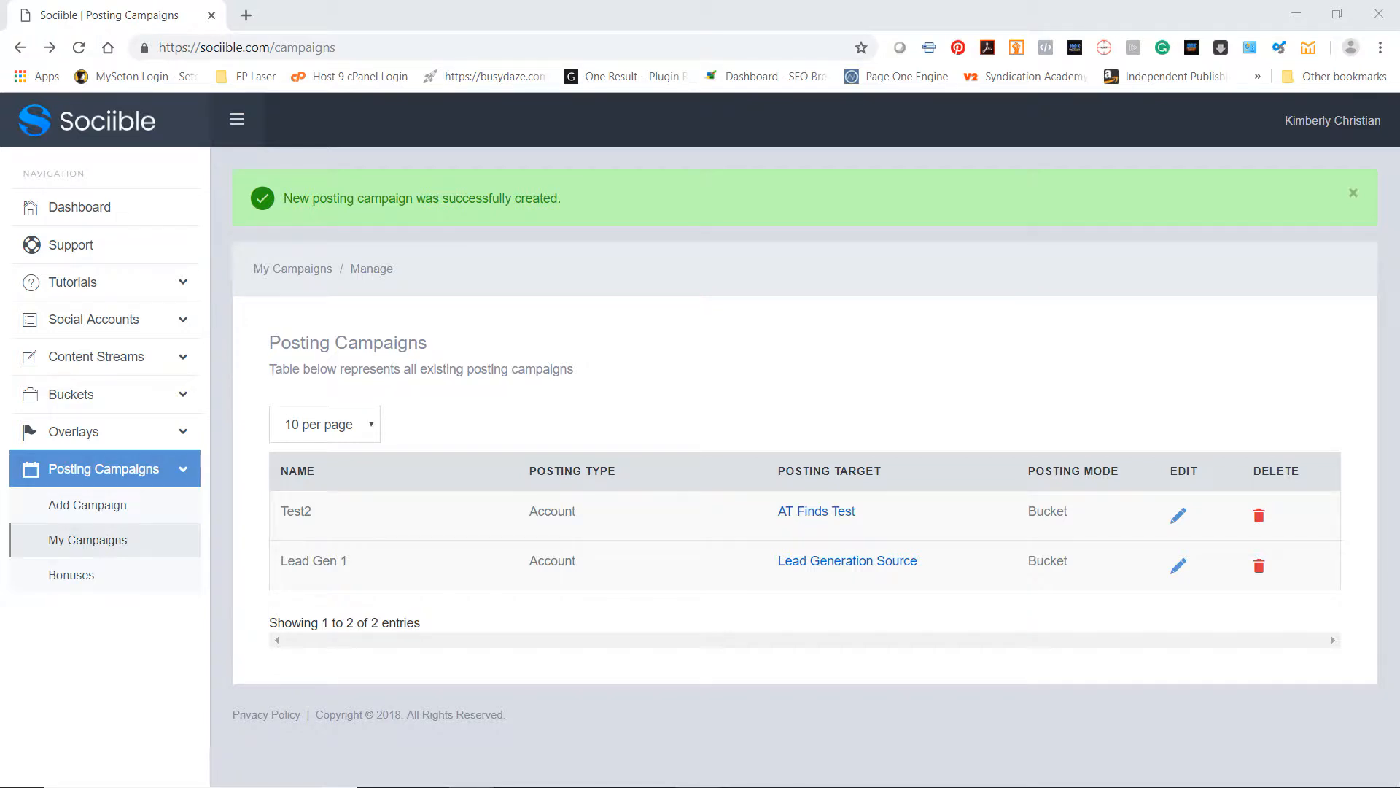
Look through the posts on the Lead Generation Source Facebook page and return to the Sociible campaign list
{"action": "left_click_drag", "start_coordinate": [1399, 63], "coordinate": [442, 40]}
{"action": "left_click", "coordinate": [1365, 25]}
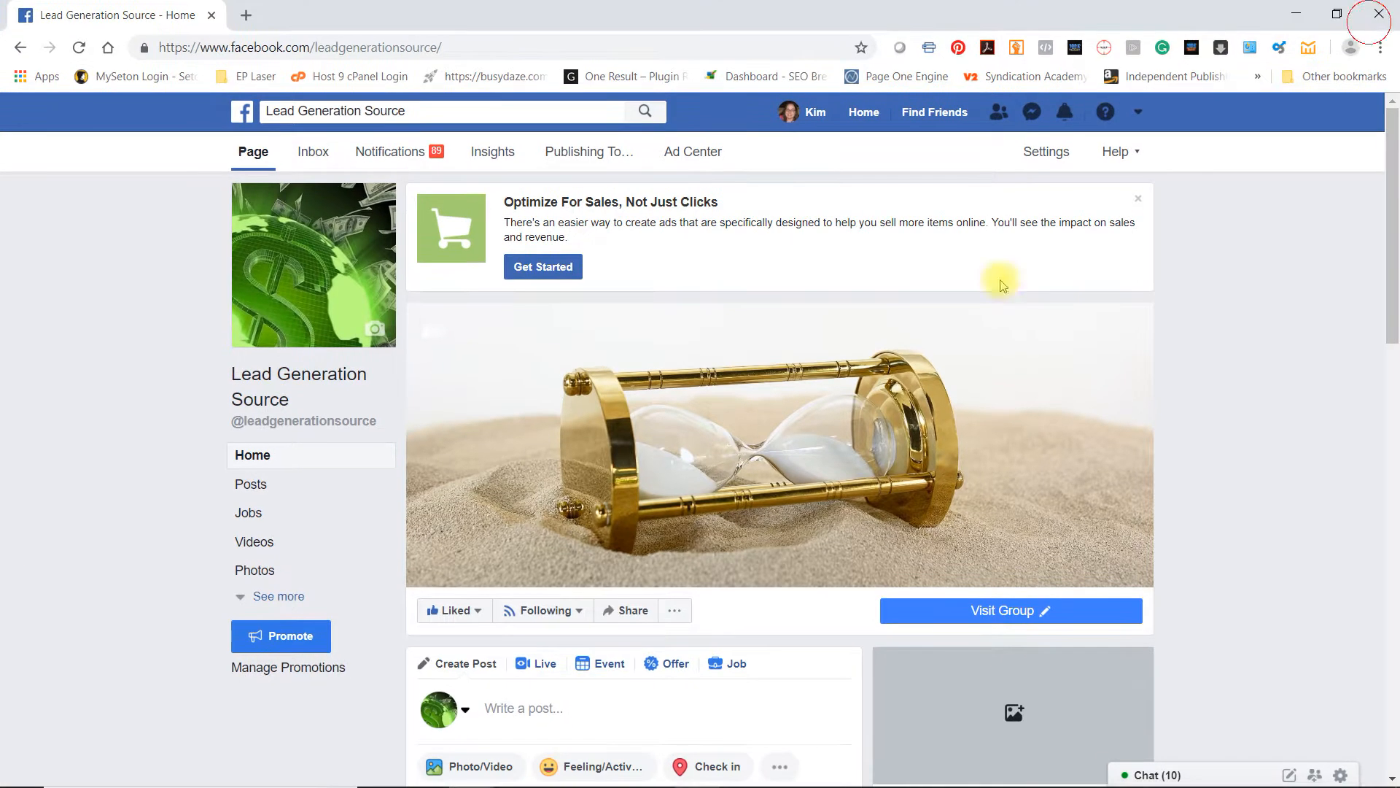
{"action": "scroll", "coordinate": [401, 510], "scroll_direction": "down", "scroll_amount": 5}
{"action": "scroll", "coordinate": [401, 510], "scroll_direction": "down", "scroll_amount": 9}
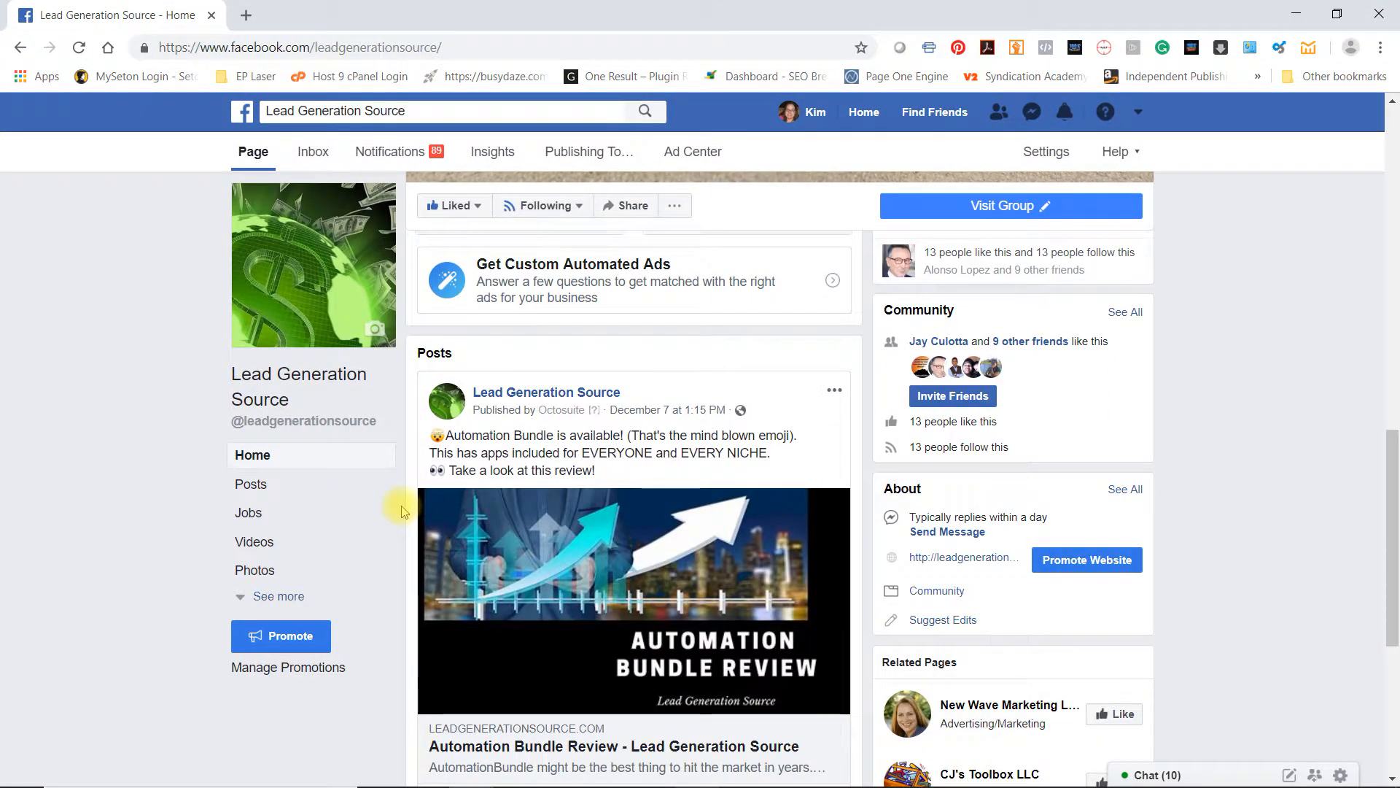
{"action": "scroll", "coordinate": [401, 511], "scroll_direction": "down", "scroll_amount": 2}
{"action": "scroll", "coordinate": [402, 507], "scroll_direction": "up", "scroll_amount": 9}
{"action": "scroll", "coordinate": [405, 500], "scroll_direction": "up", "scroll_amount": 6}
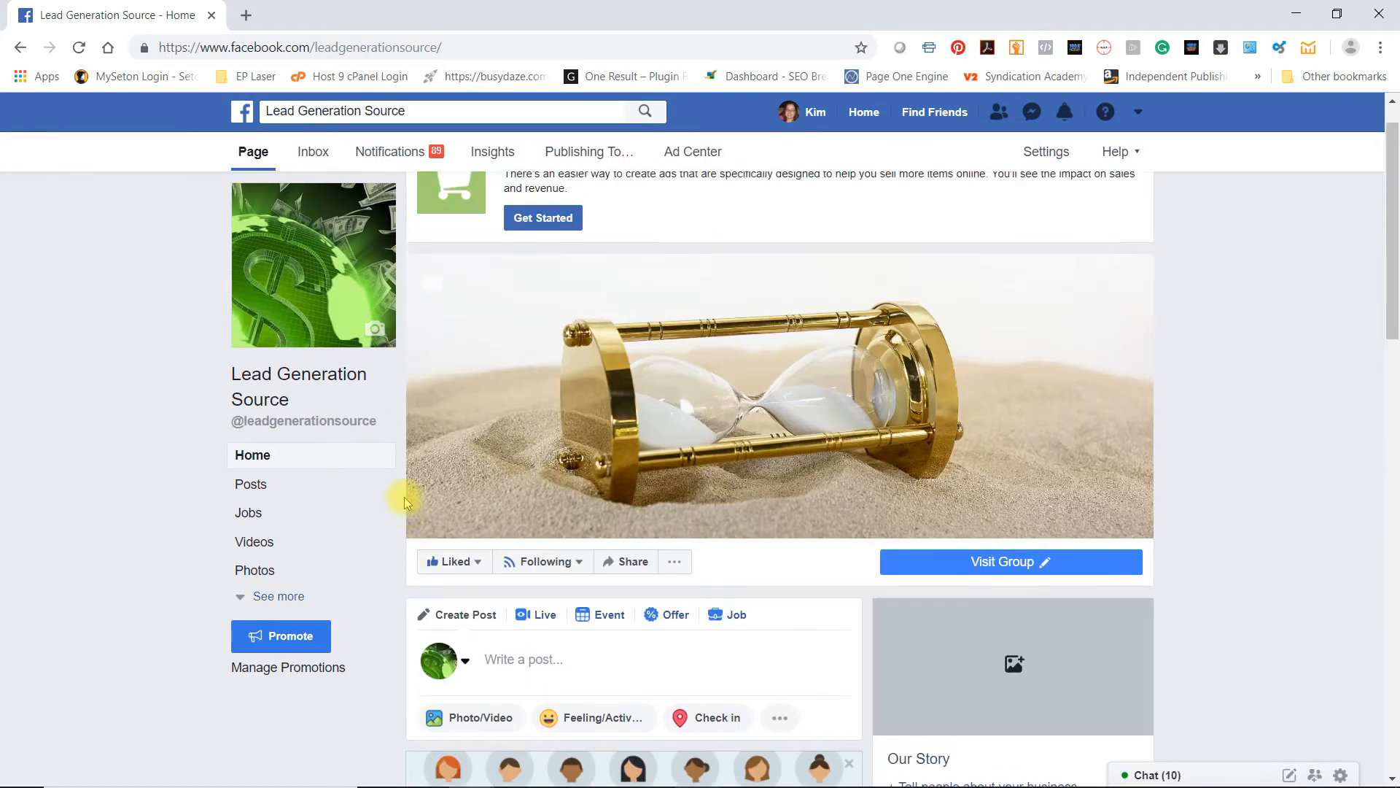
{"action": "left_click_drag", "start_coordinate": [376, 22], "coordinate": [1399, 24]}
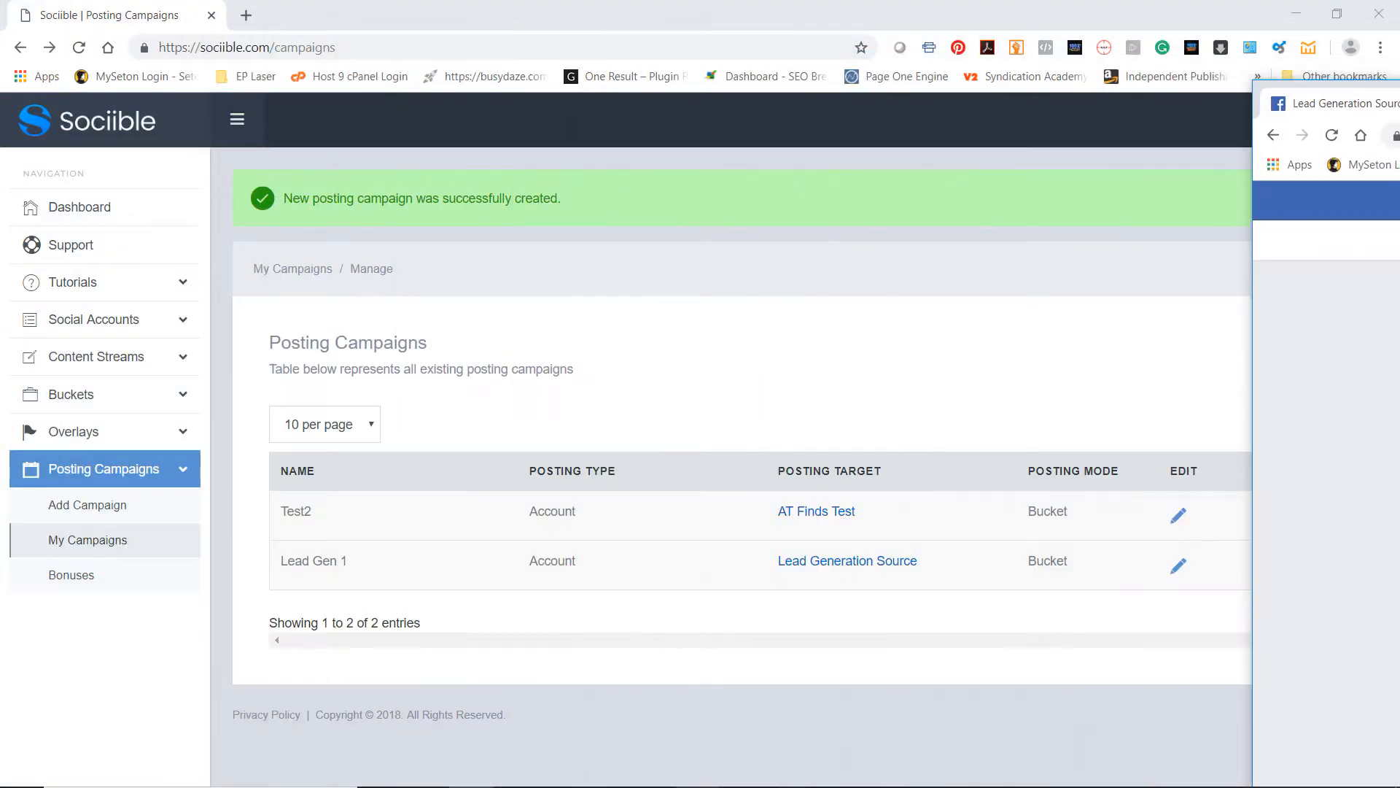
Revisit the shared Facebook search ads article with its overlay and switch to the marketing strategy diagram in CorelDRAW
{"action": "left_click_drag", "start_coordinate": [1399, 157], "coordinate": [383, 166]}
{"action": "left_click", "coordinate": [1301, 164]}
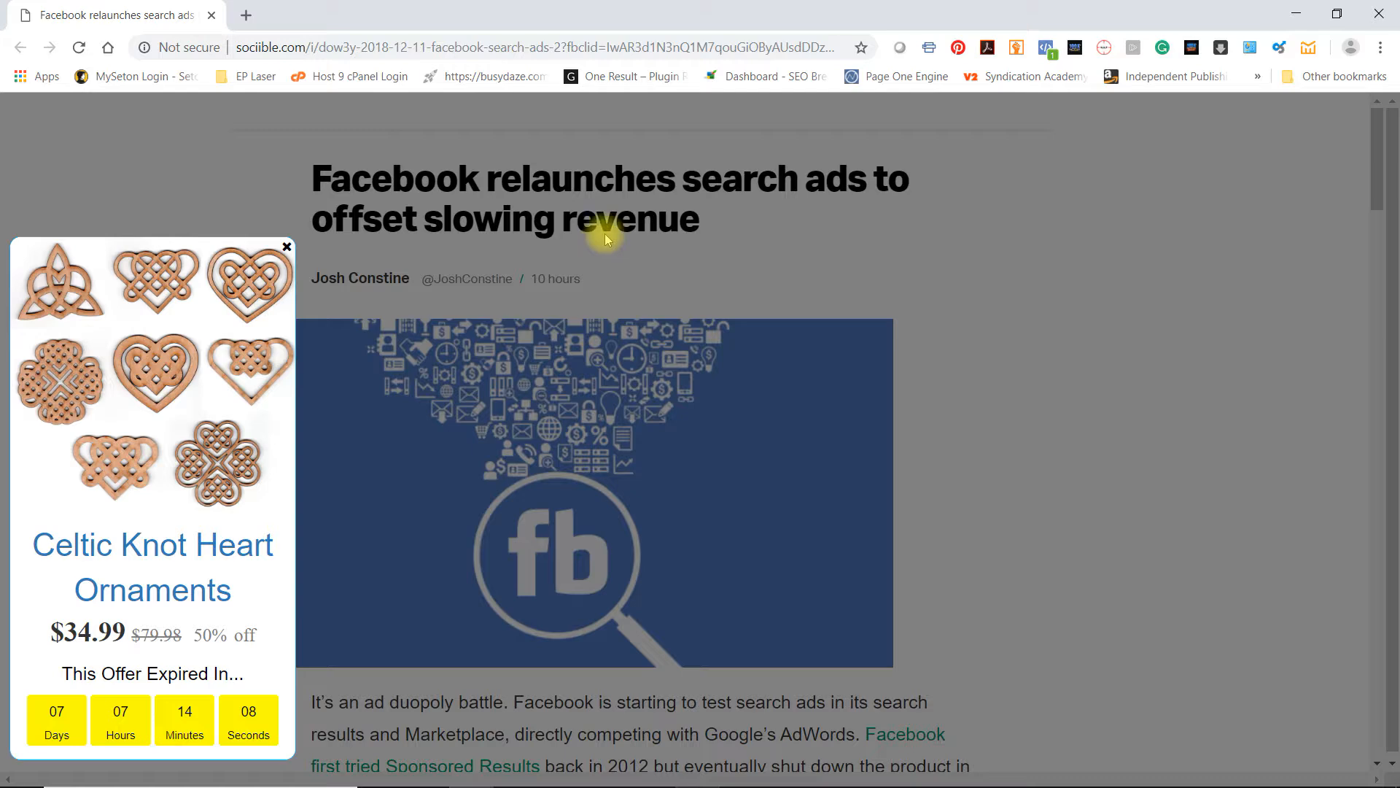
{"action": "left_click", "coordinate": [1297, 13]}
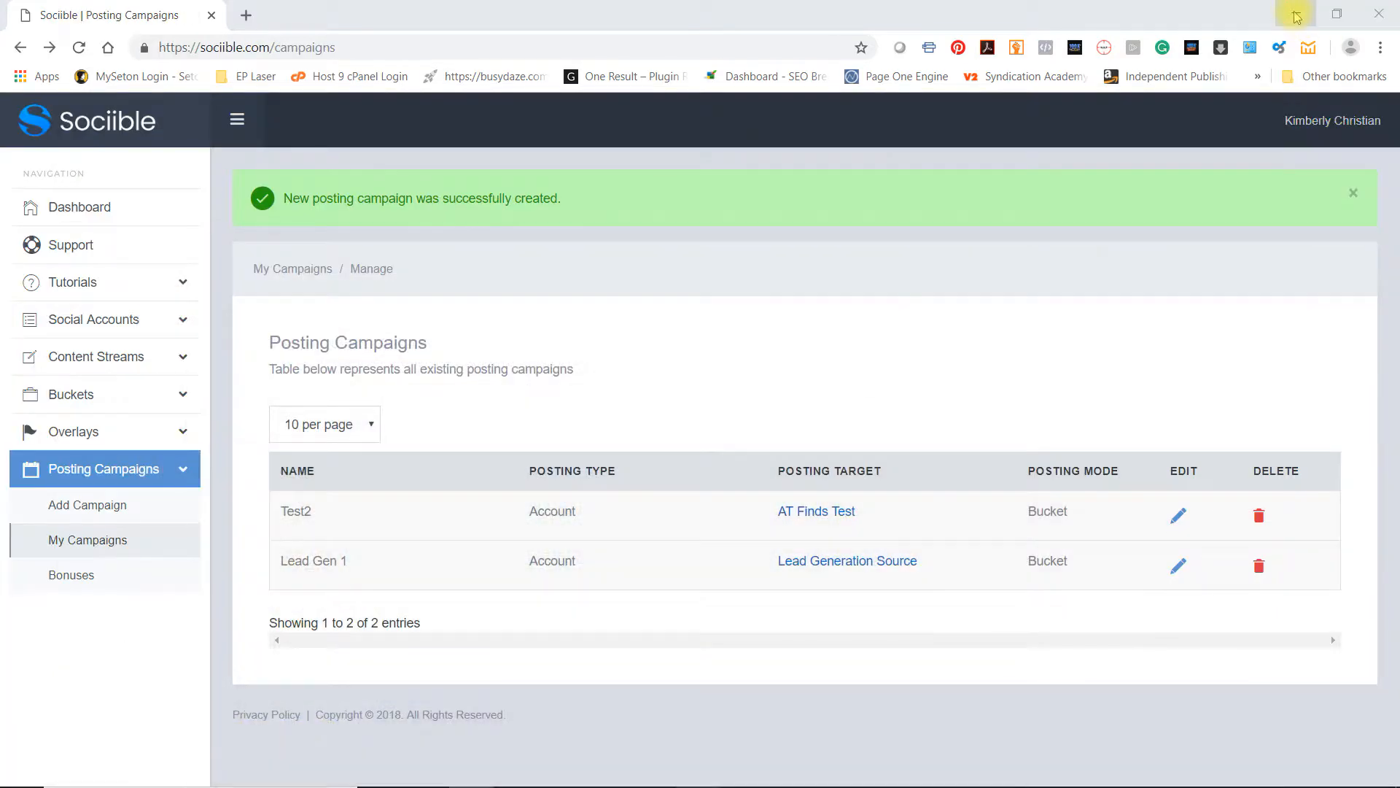
{"action": "left_click", "coordinate": [1296, 14]}
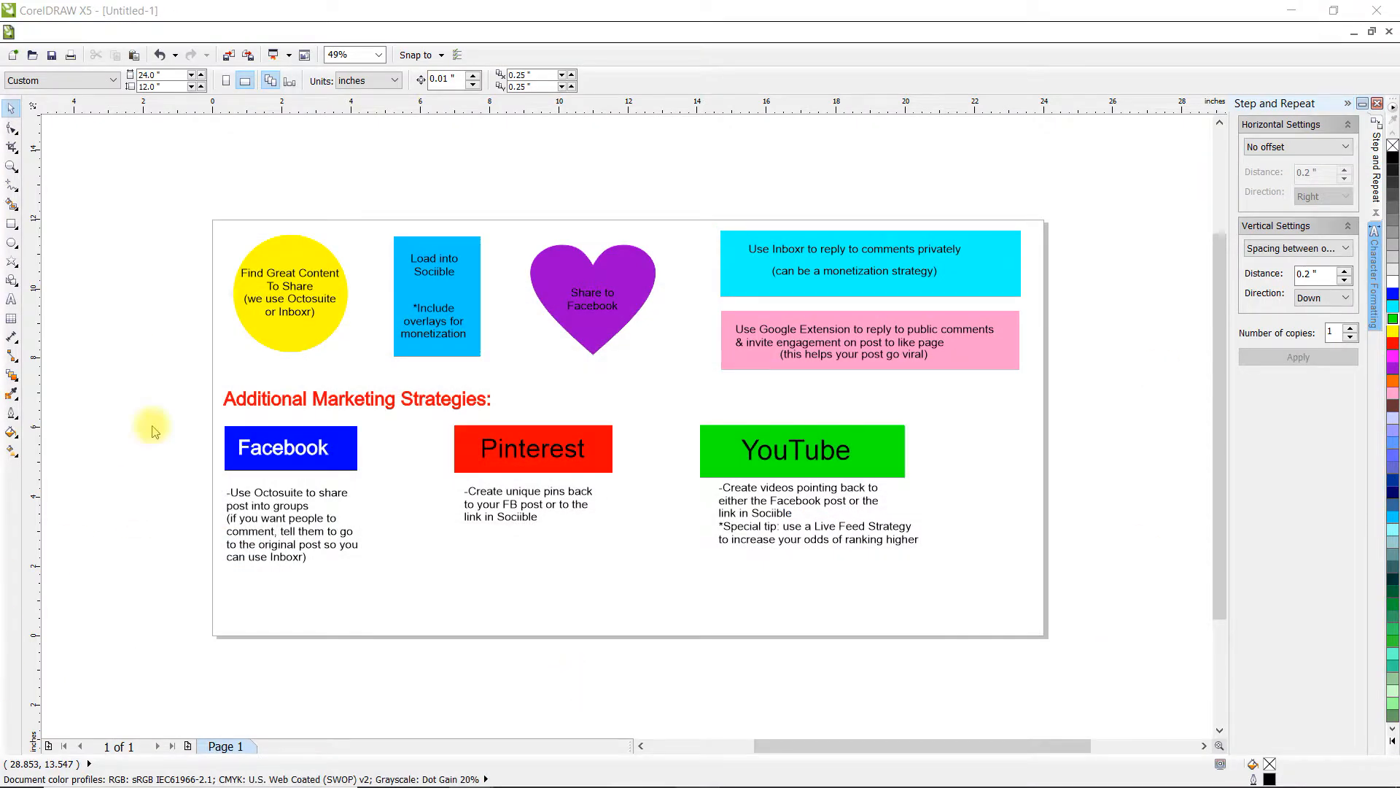